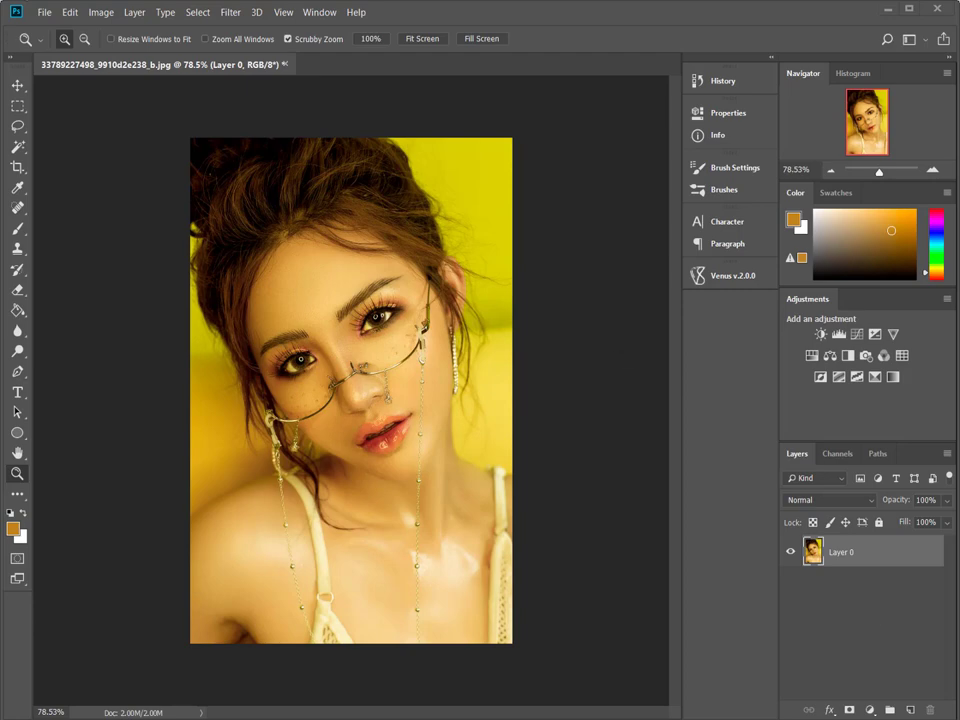
Step: Place film_grain_2 as an embedded texture stretched to cover the whole canvas
click(44, 12)
click(124, 294)
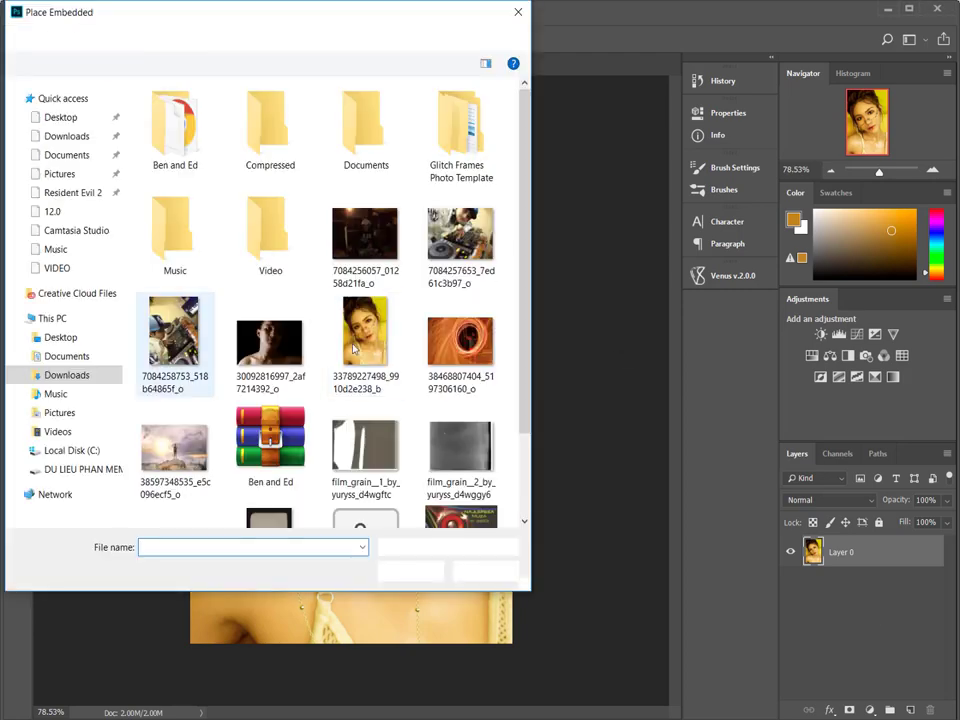
double_click(455, 449)
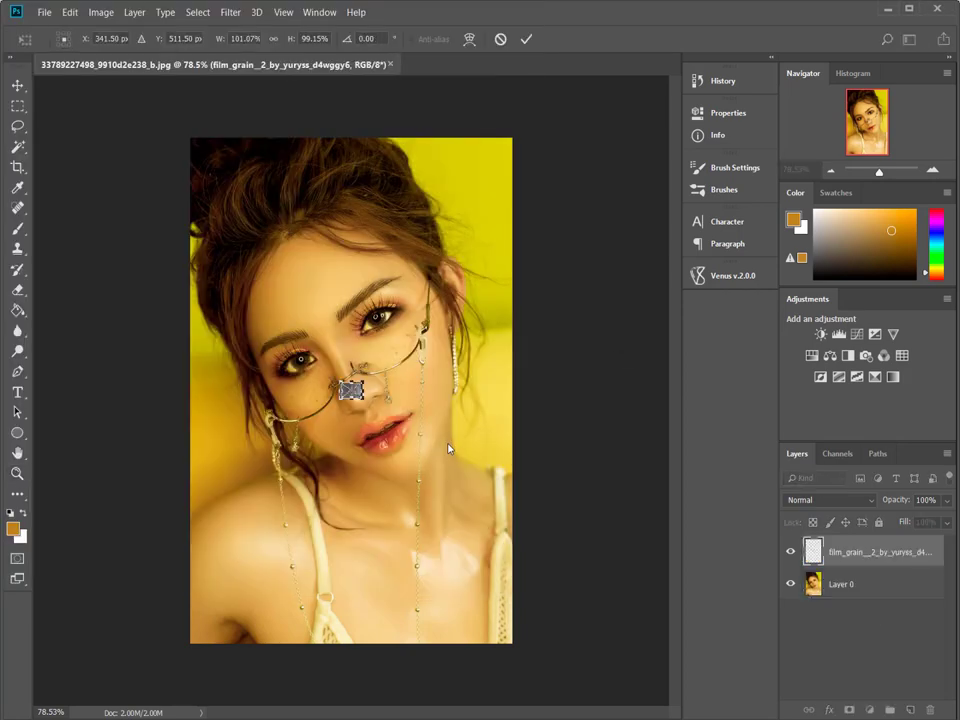
drag(361, 382, 522, 138)
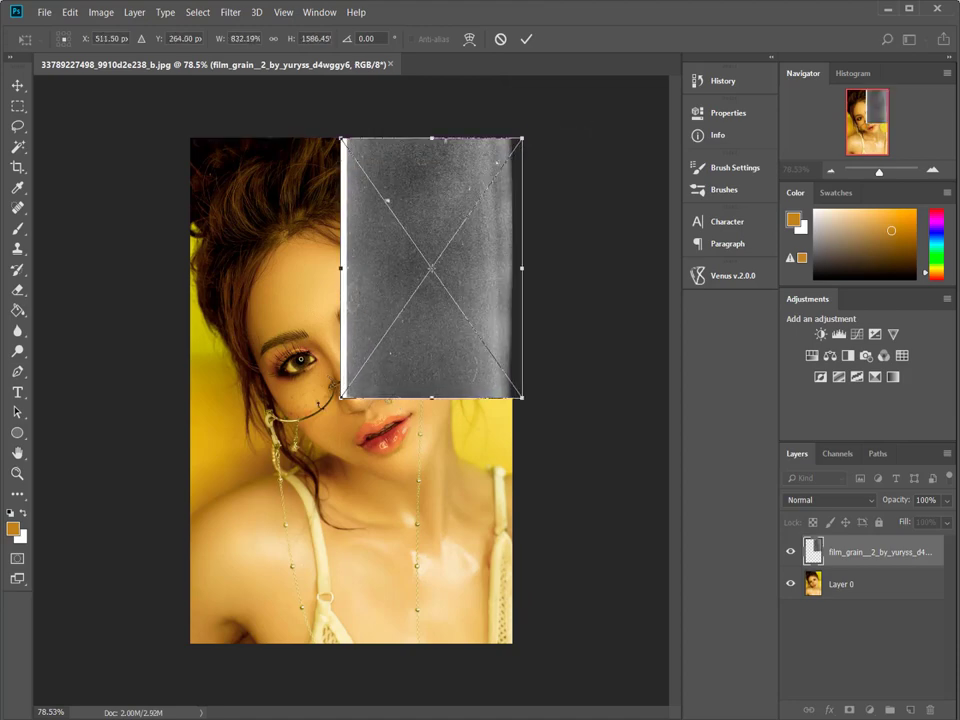
drag(341, 398, 182, 659)
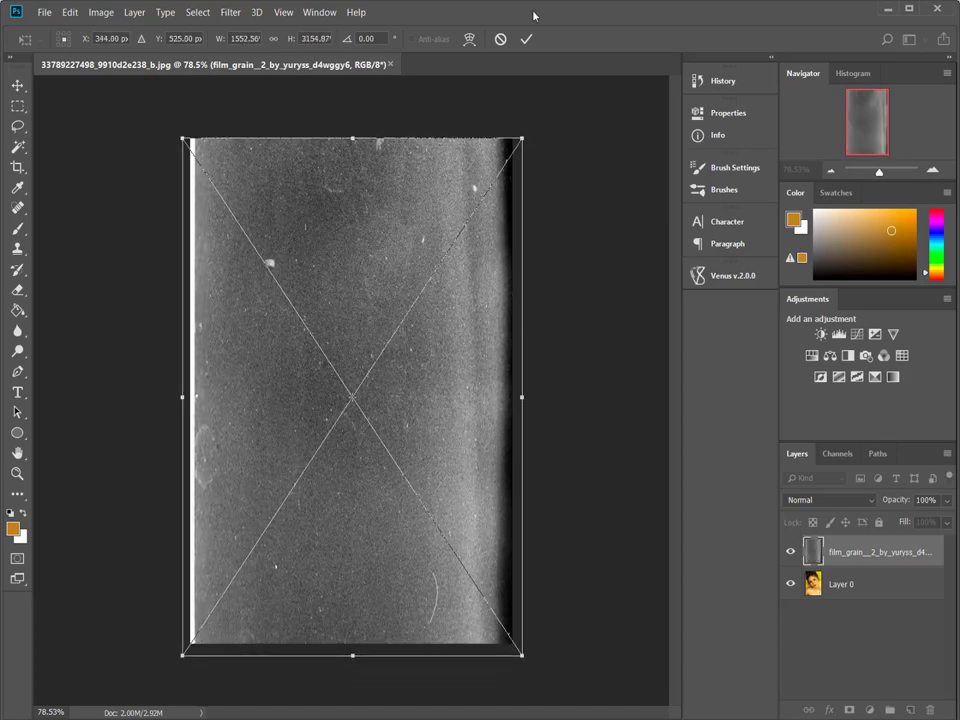
click(526, 39)
Step: Set the grain layer to Screen and apply Levels with black 86 and midtone 1.21
click(829, 500)
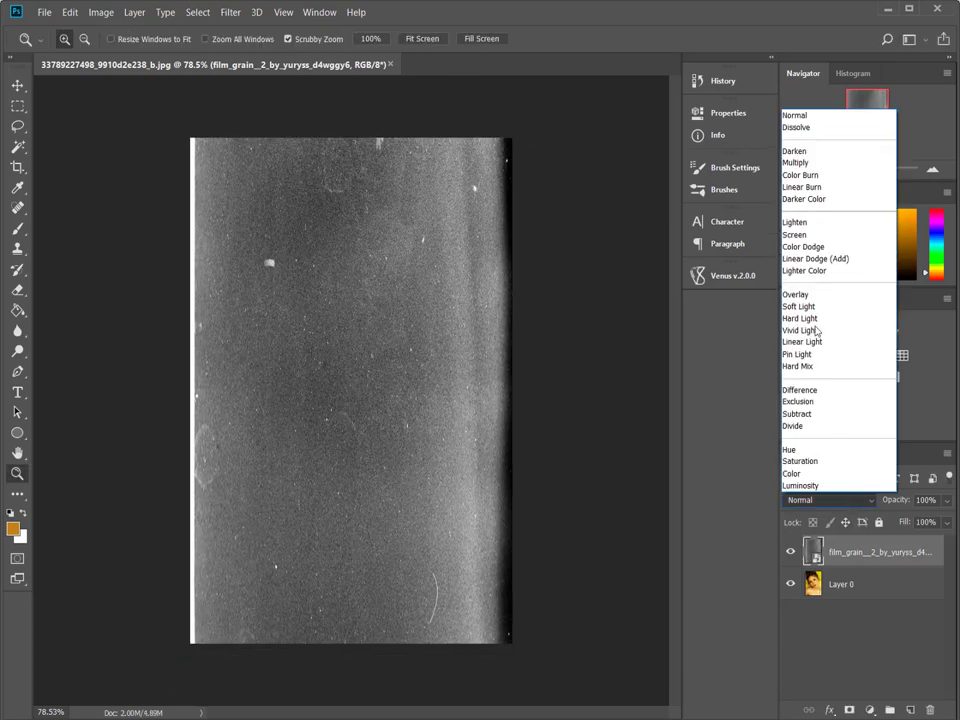
click(815, 233)
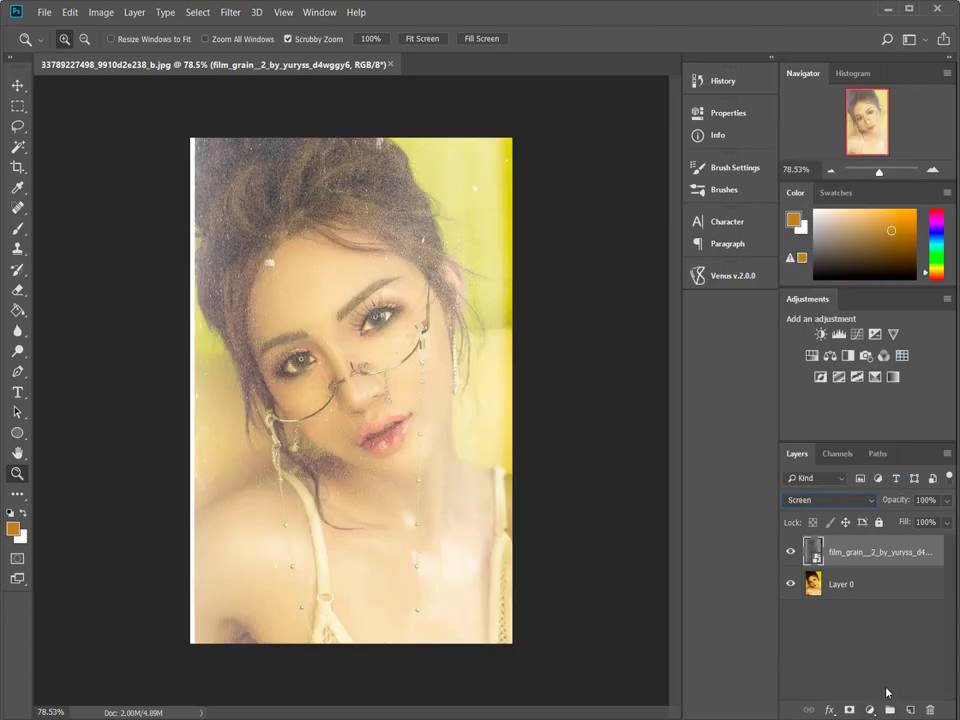
key(ctrl+l)
drag(459, 330, 520, 328)
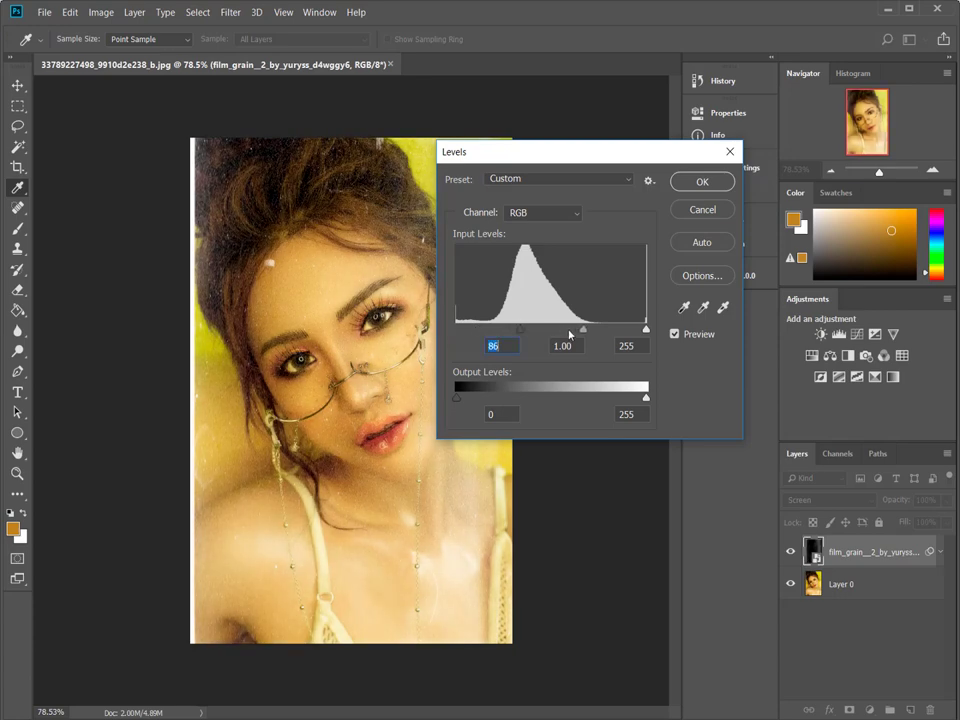
drag(584, 330, 575, 330)
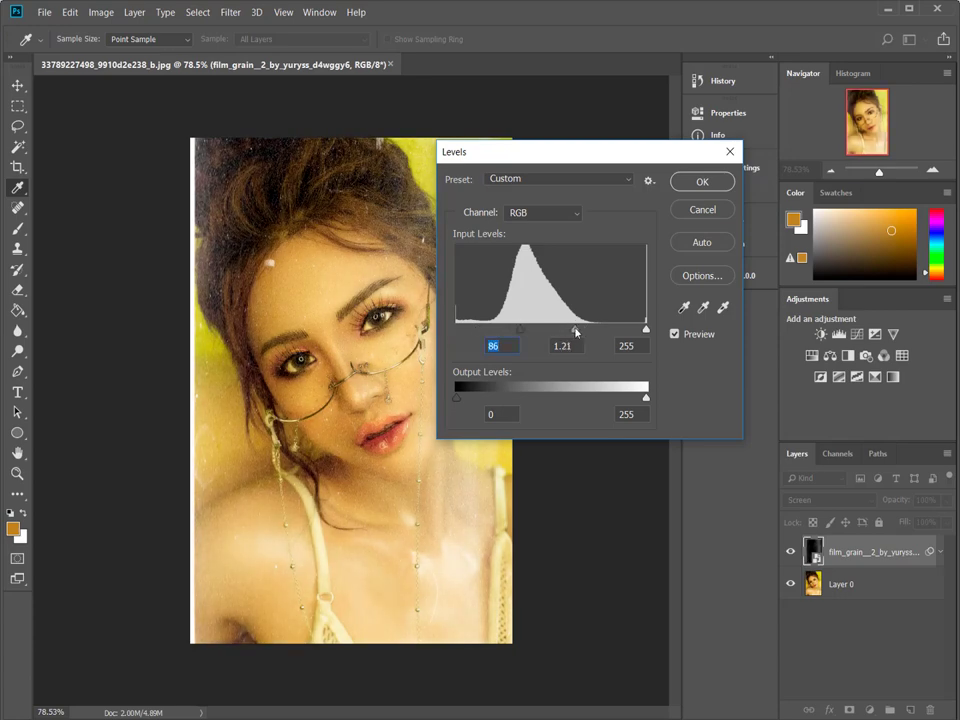
click(703, 183)
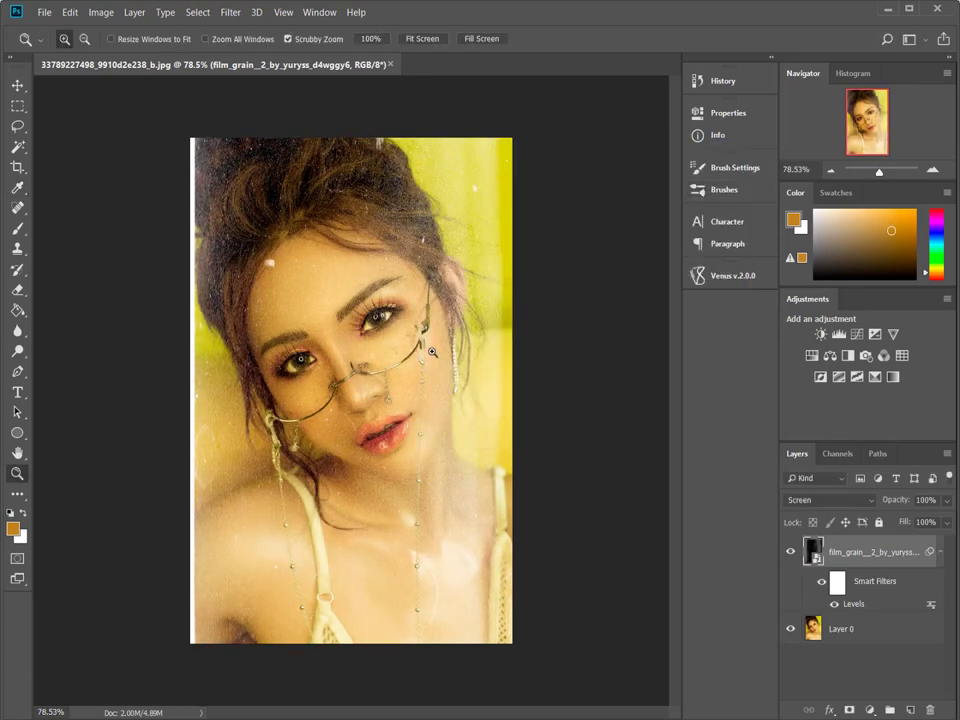
click(47, 12)
Step: Place film_grain_5 as an embedded texture scaled to fill the canvas
click(80, 293)
scroll(388, 428, down, 1)
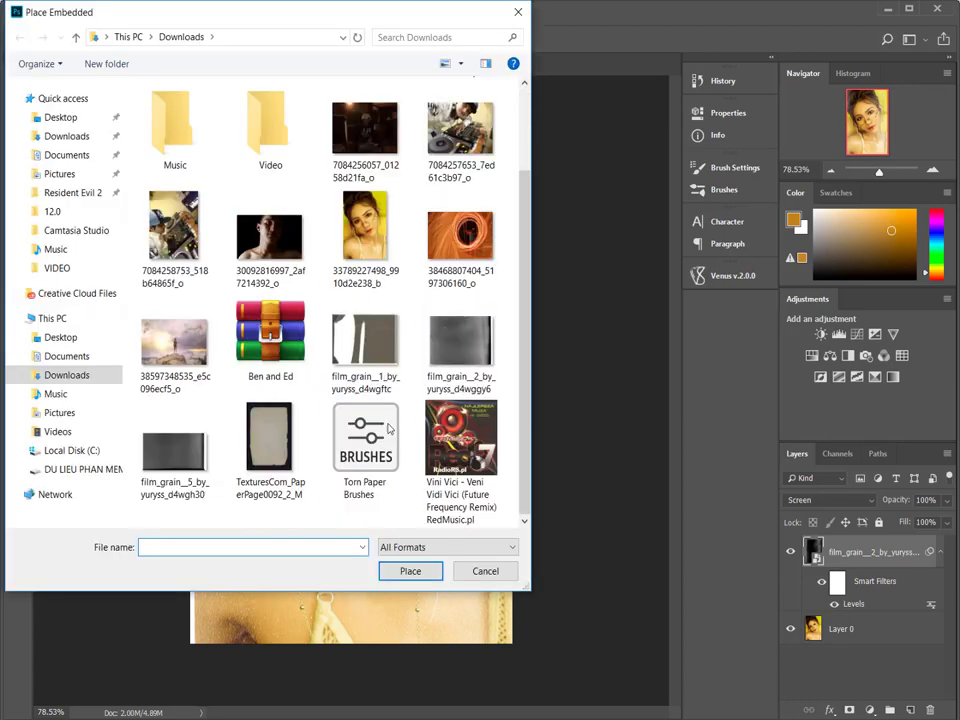
double_click(205, 455)
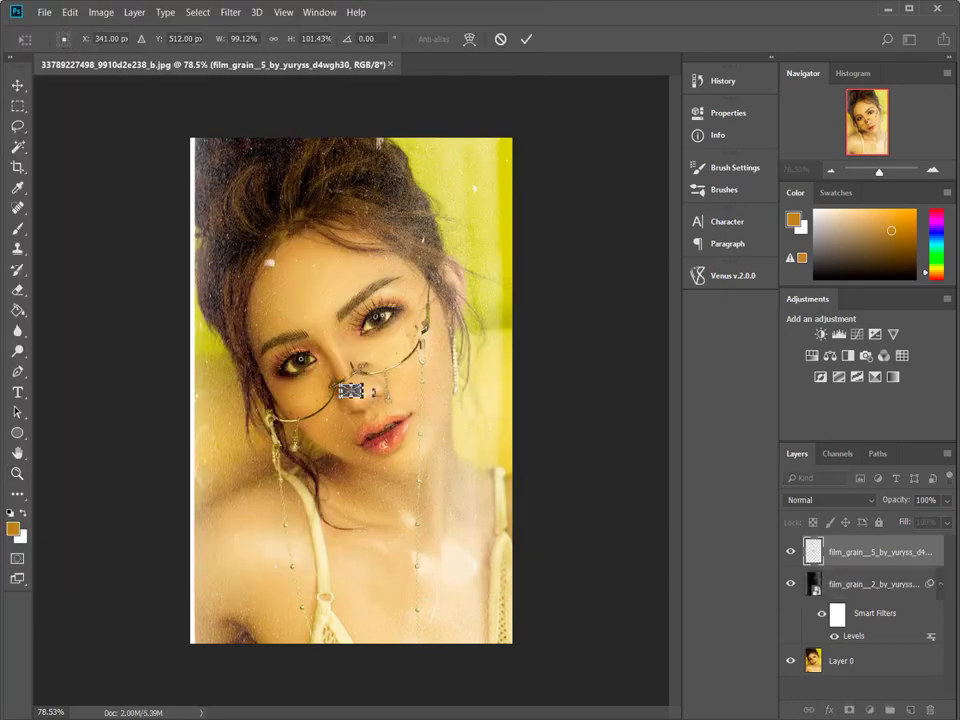
mouse_move(355, 389)
mouse_down()
mouse_move(398, 268)
mouse_move(182, 156)
mouse_move(191, 138)
mouse_up()
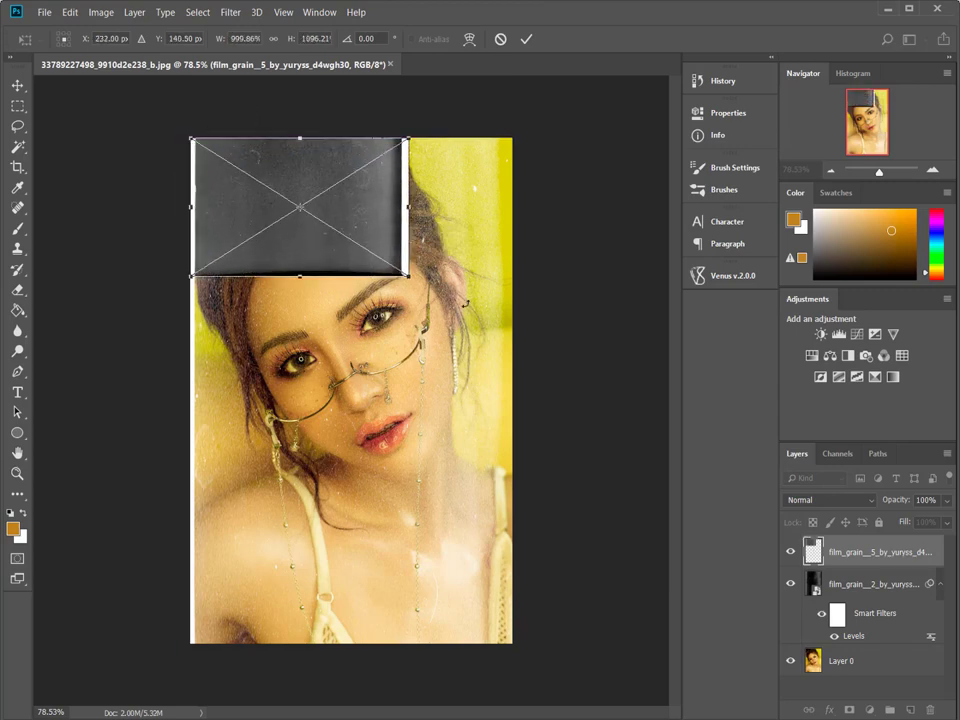
drag(405, 274, 521, 655)
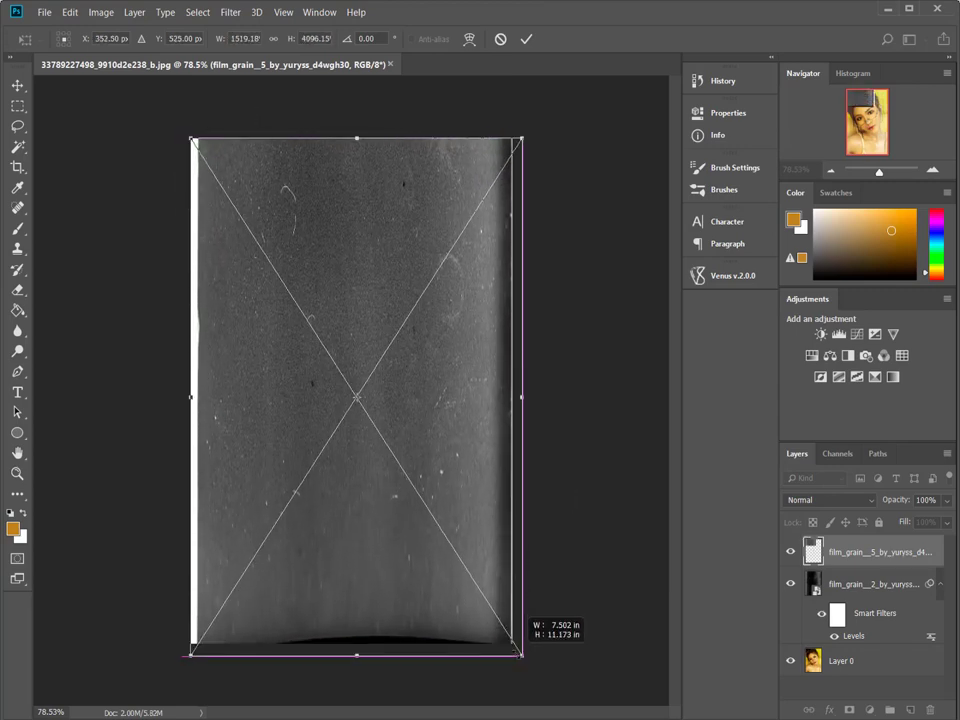
click(526, 38)
Step: Set the new grain layer to Soft Light with Levels at 37 / 1.83 / 230
click(828, 500)
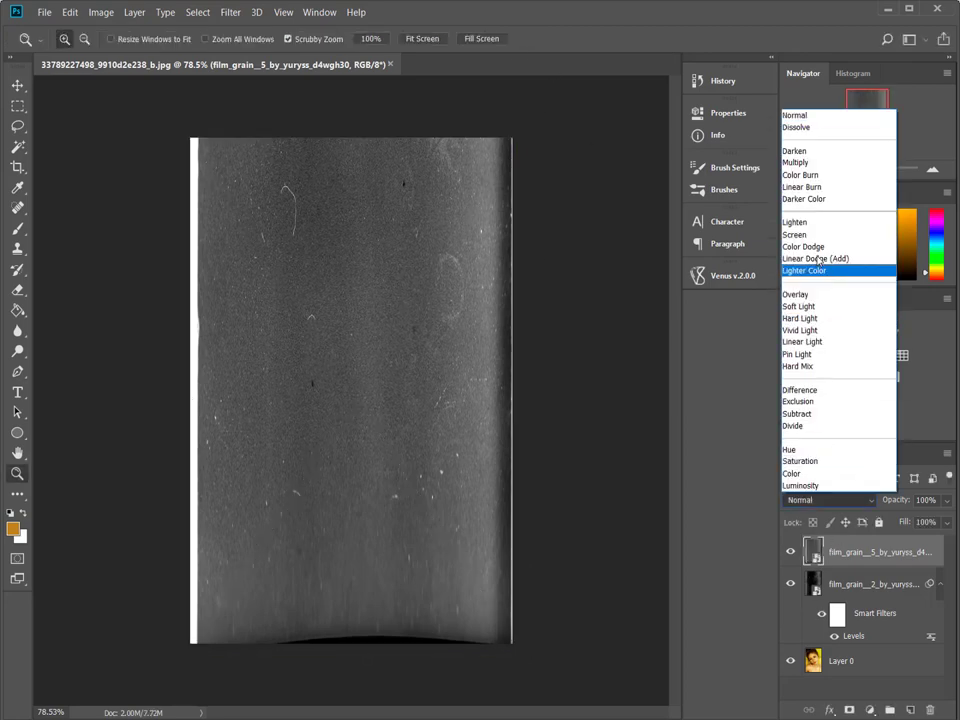
click(805, 307)
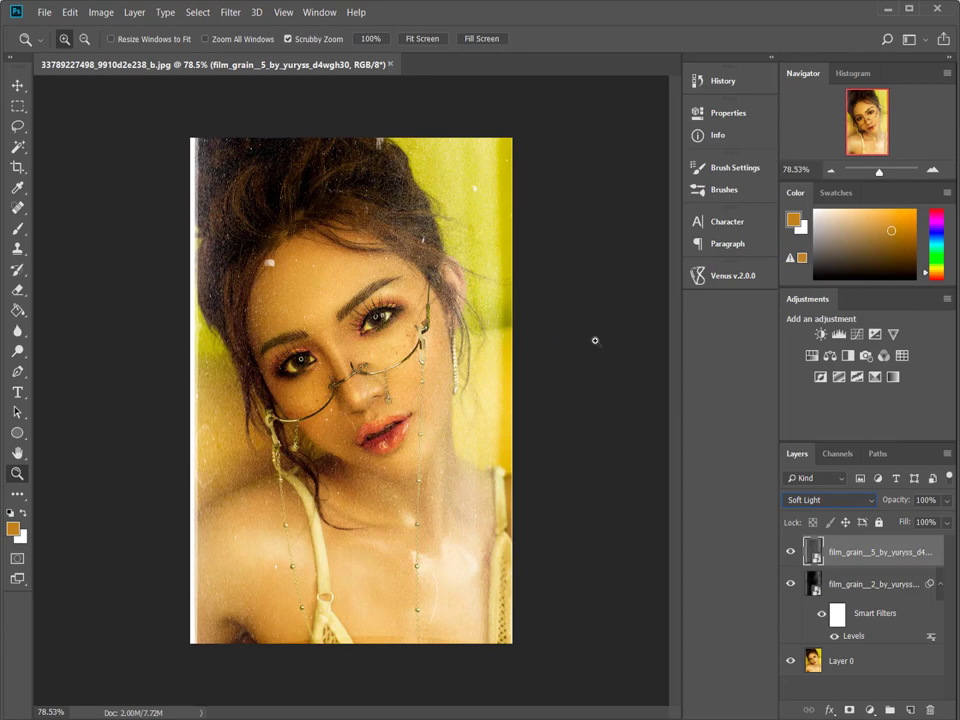
key(ctrl+l)
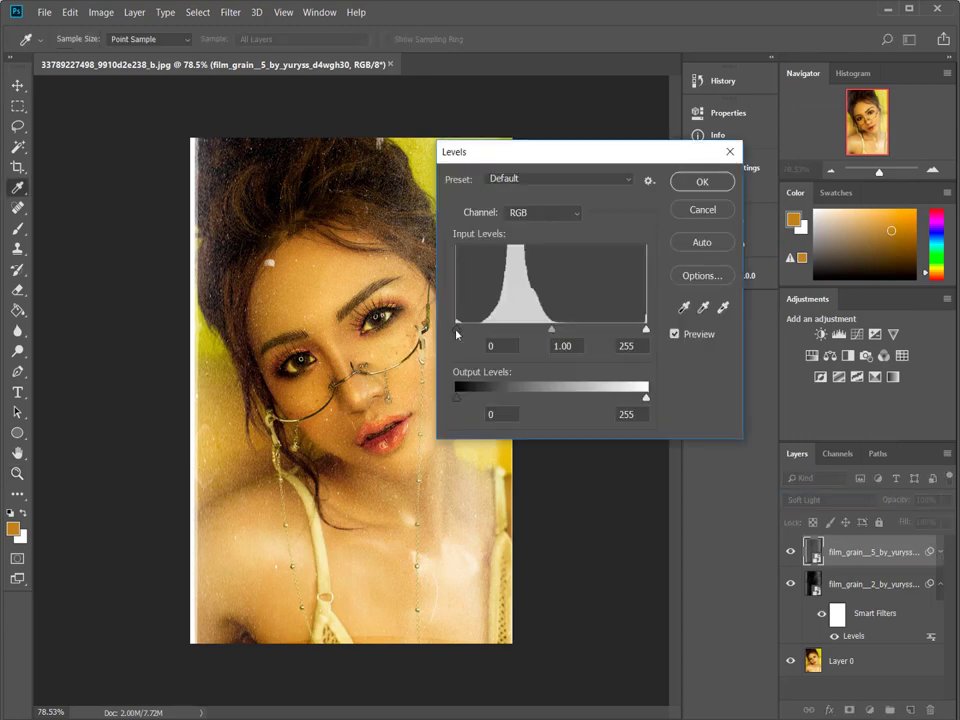
drag(455, 333, 484, 330)
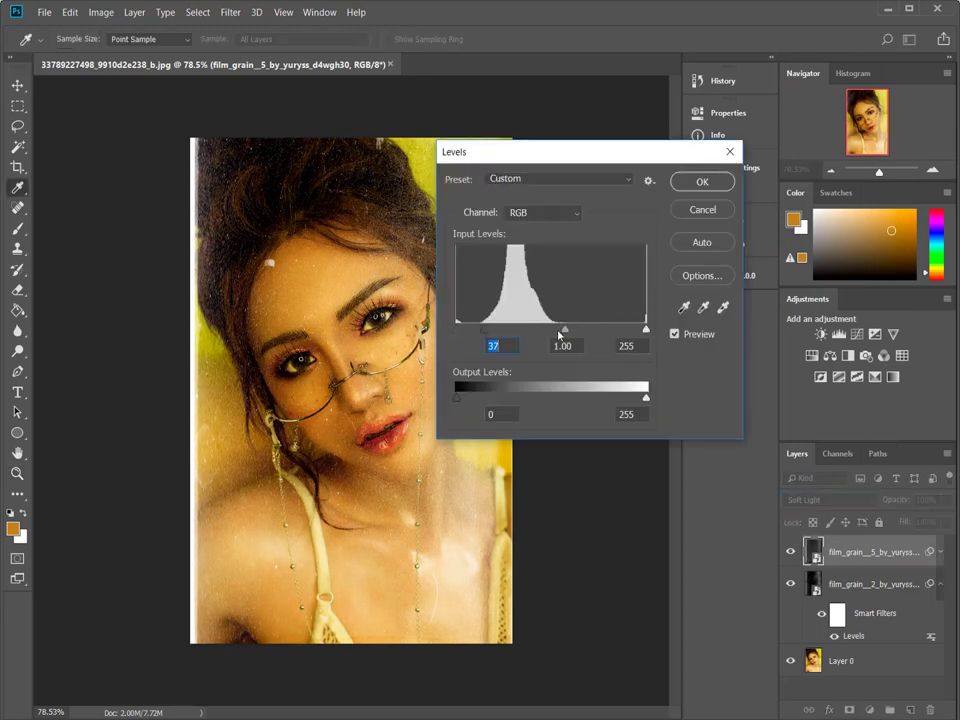
drag(564, 330, 530, 331)
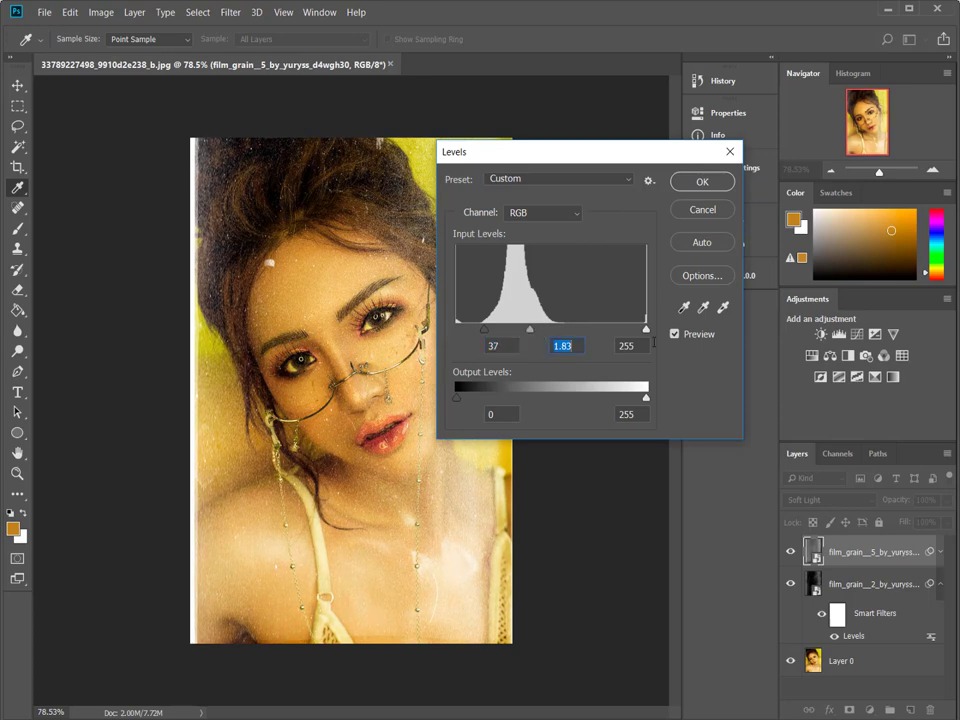
drag(648, 330, 627, 330)
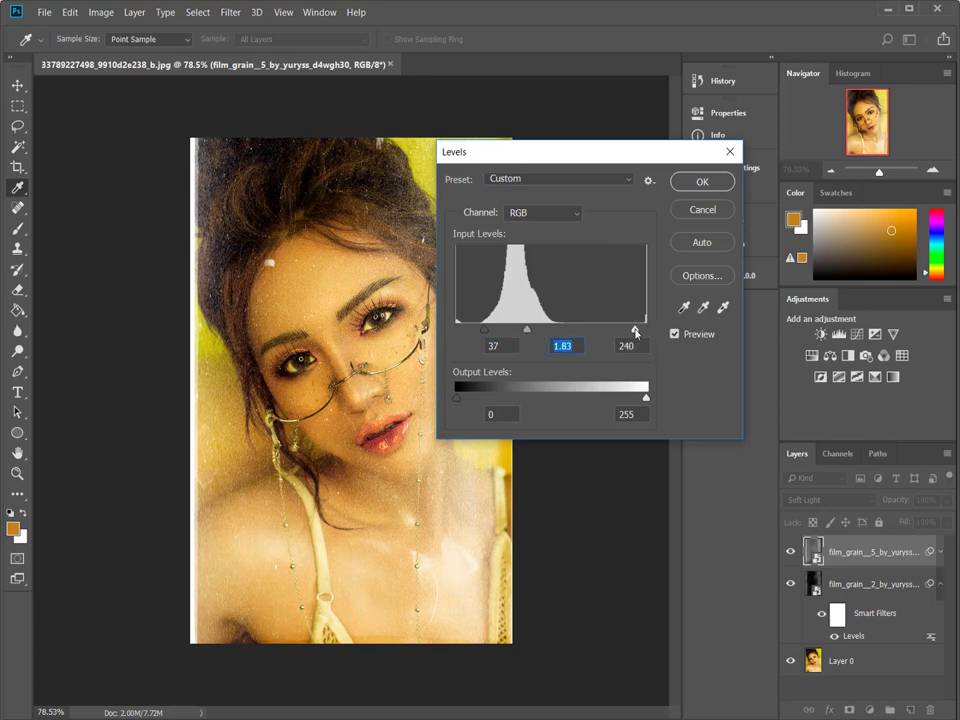
click(702, 183)
key(z)
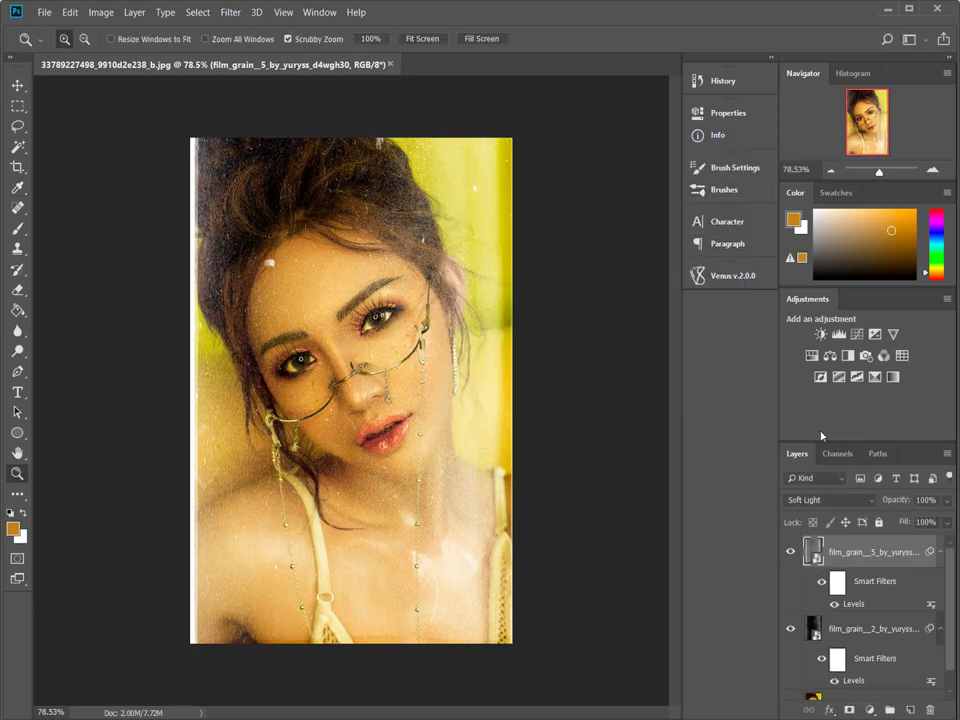
Step: Zoom out and crop beyond the top-left and bottom-right corners to add a transparent border
scroll(866, 650, down, 2)
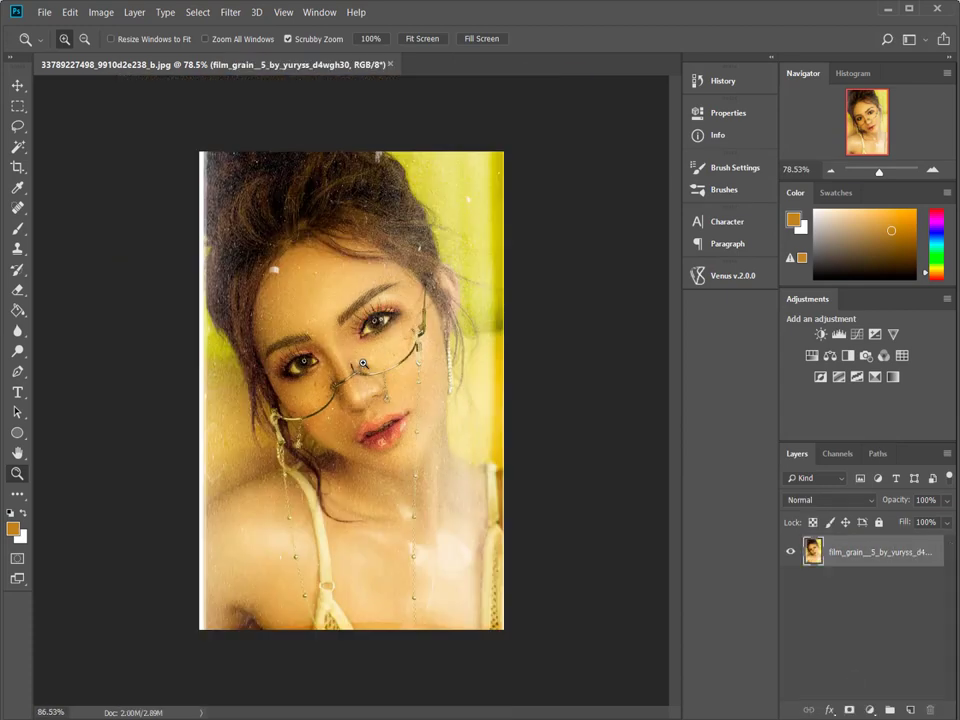
right_click(362, 364)
click(395, 369)
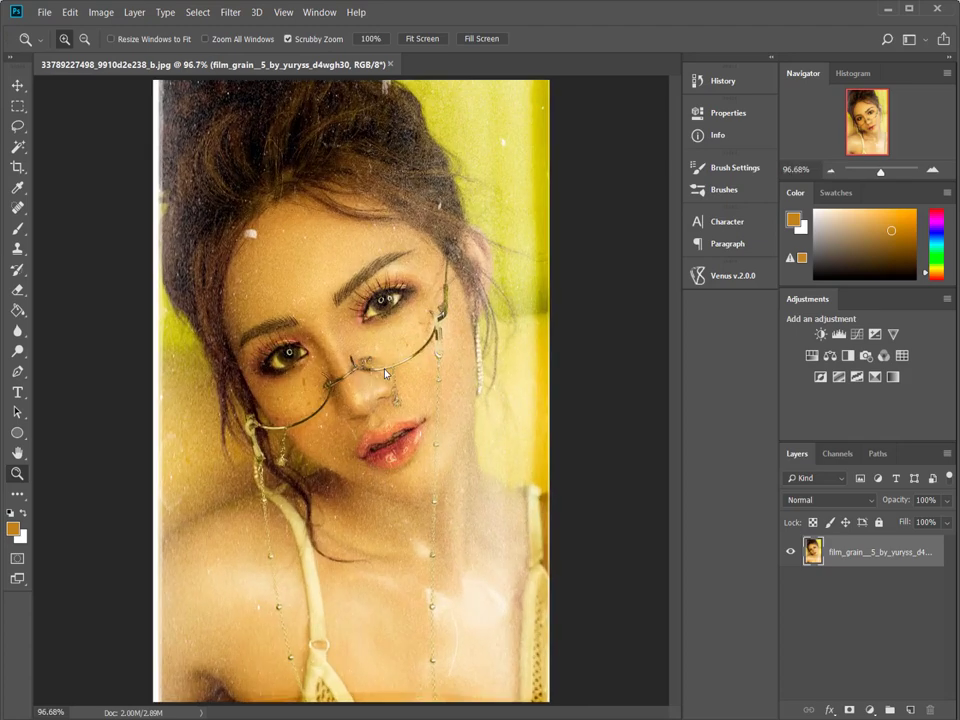
drag(366, 368, 349, 371)
key(c)
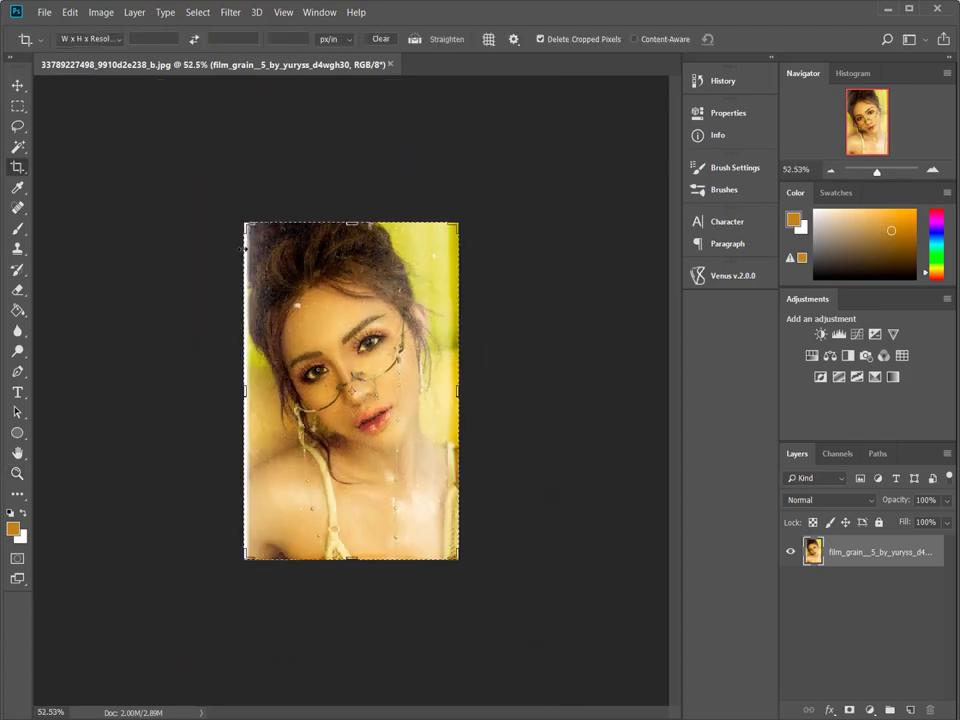
drag(246, 224, 228, 207)
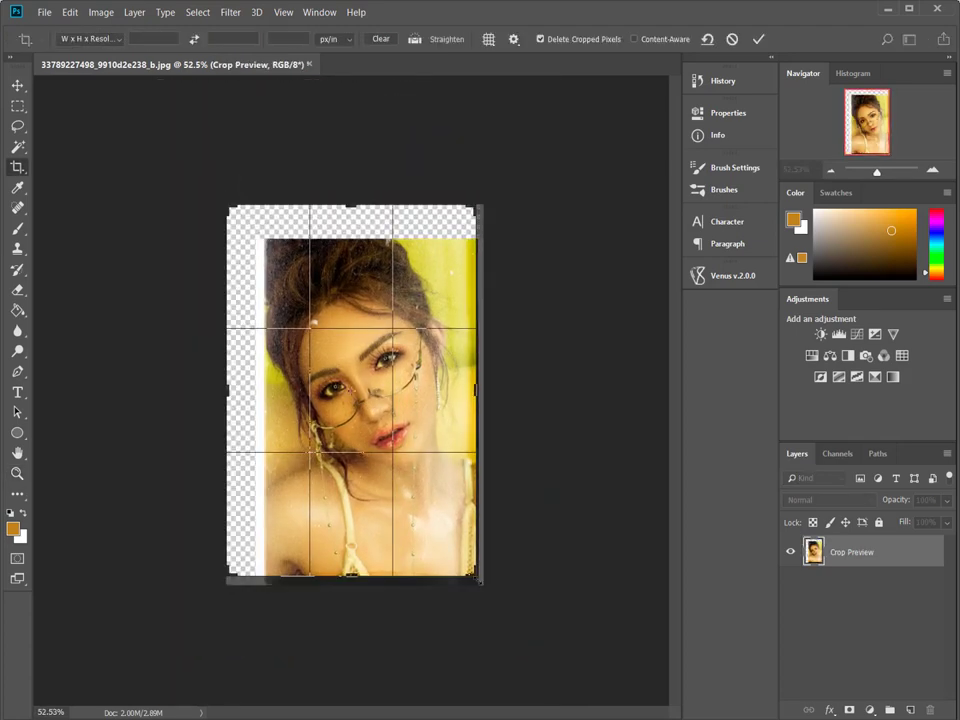
drag(481, 581, 490, 600)
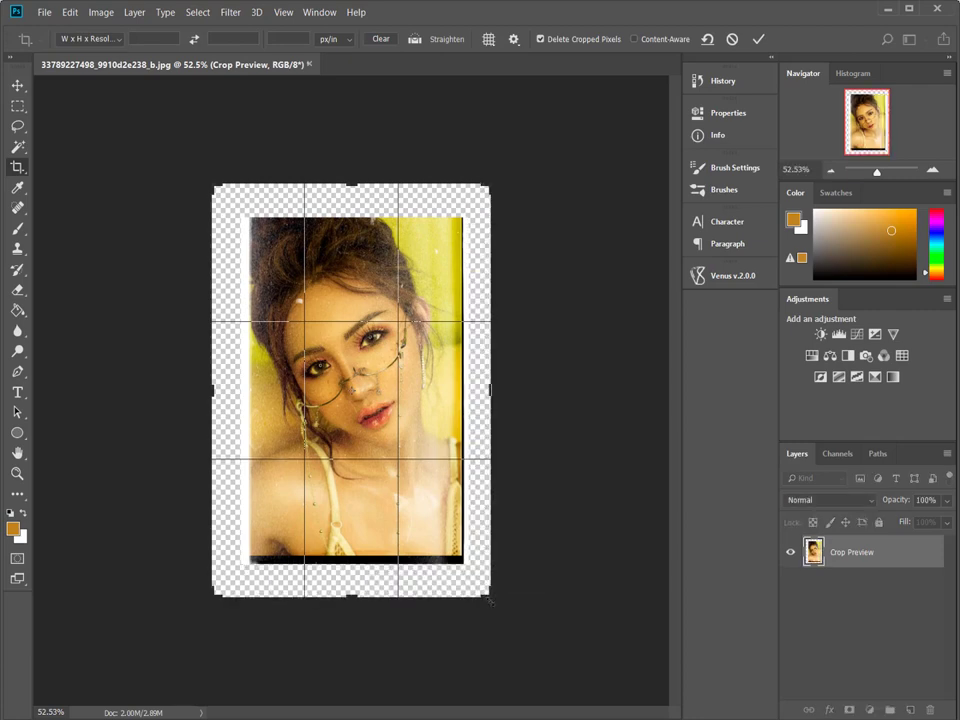
key(Return)
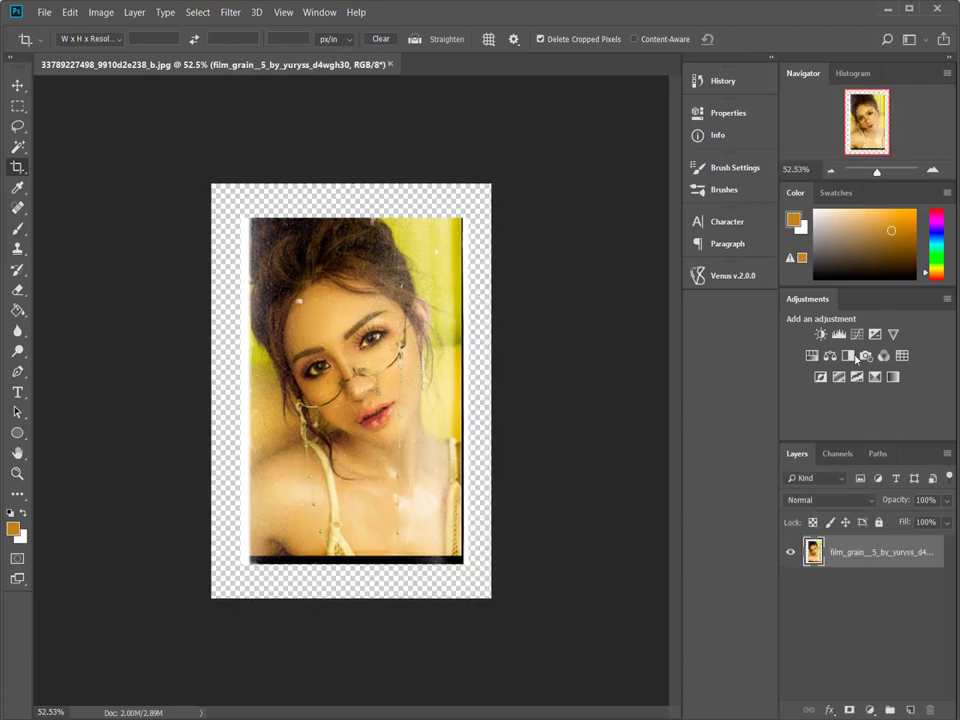
Step: Add a white layer mask to the merged portrait layer
click(848, 704)
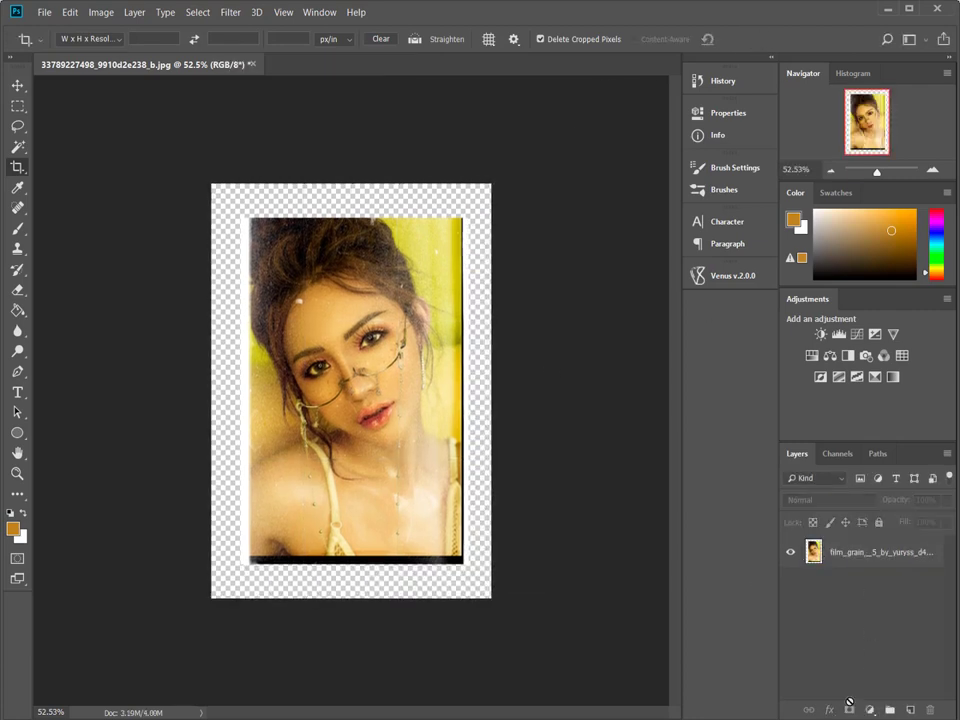
click(856, 560)
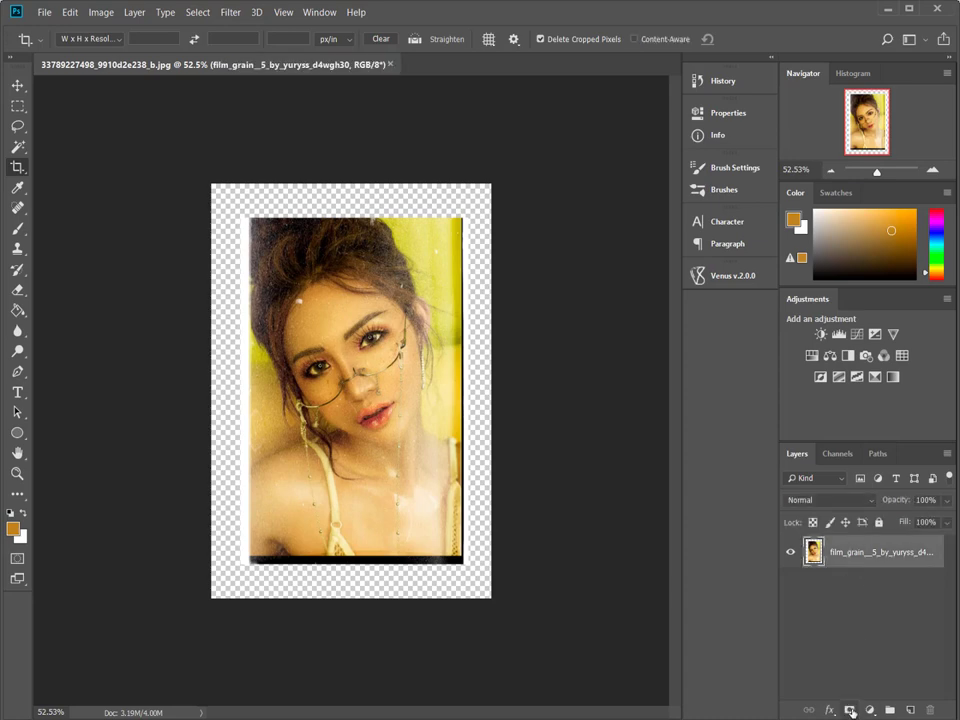
click(850, 709)
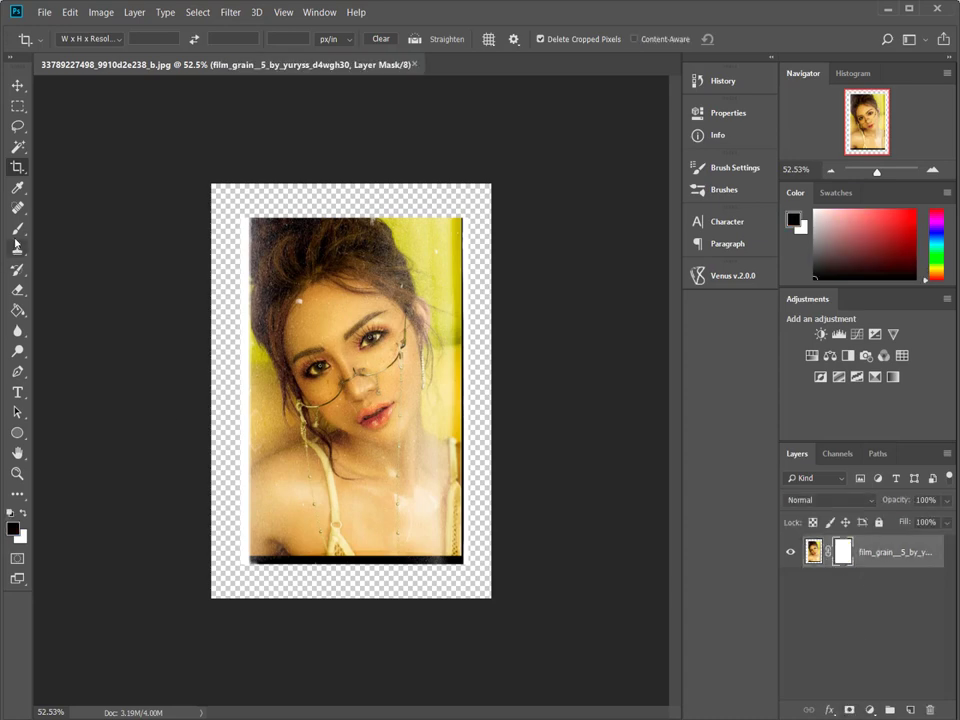
Step: Import the Torn Paper Brushes.abr set into the brush presets
key(b)
right_click(428, 372)
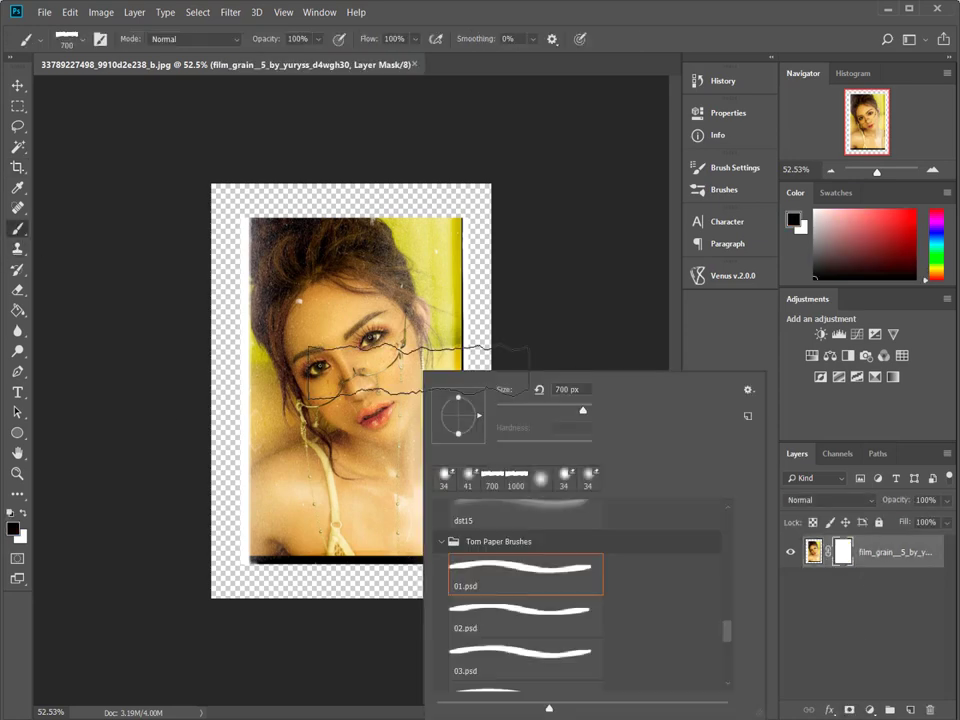
click(748, 390)
click(813, 606)
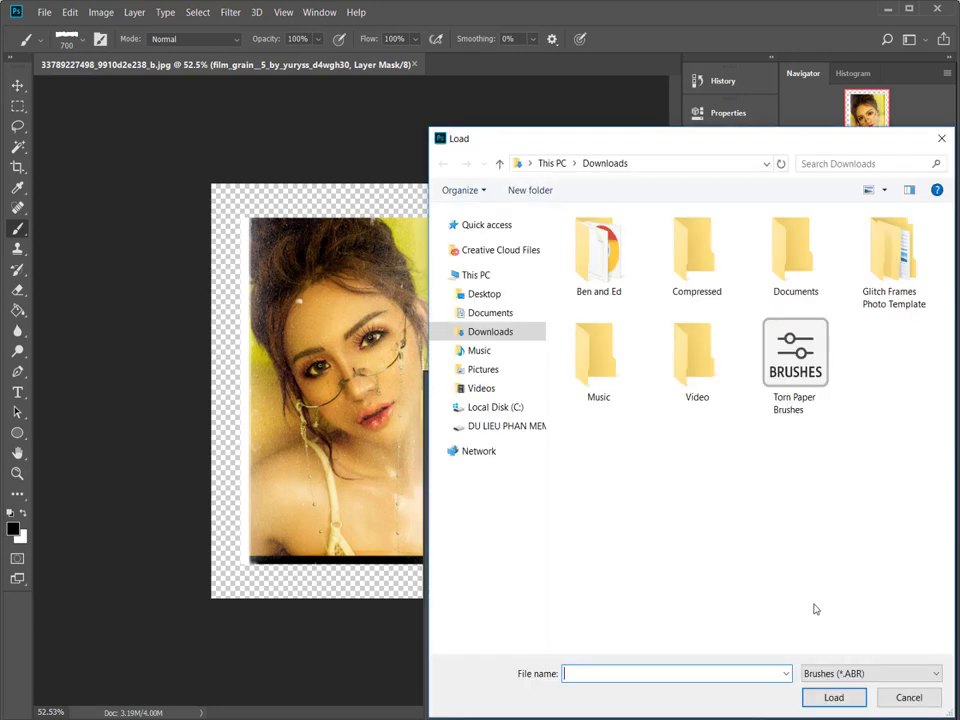
click(771, 383)
click(833, 697)
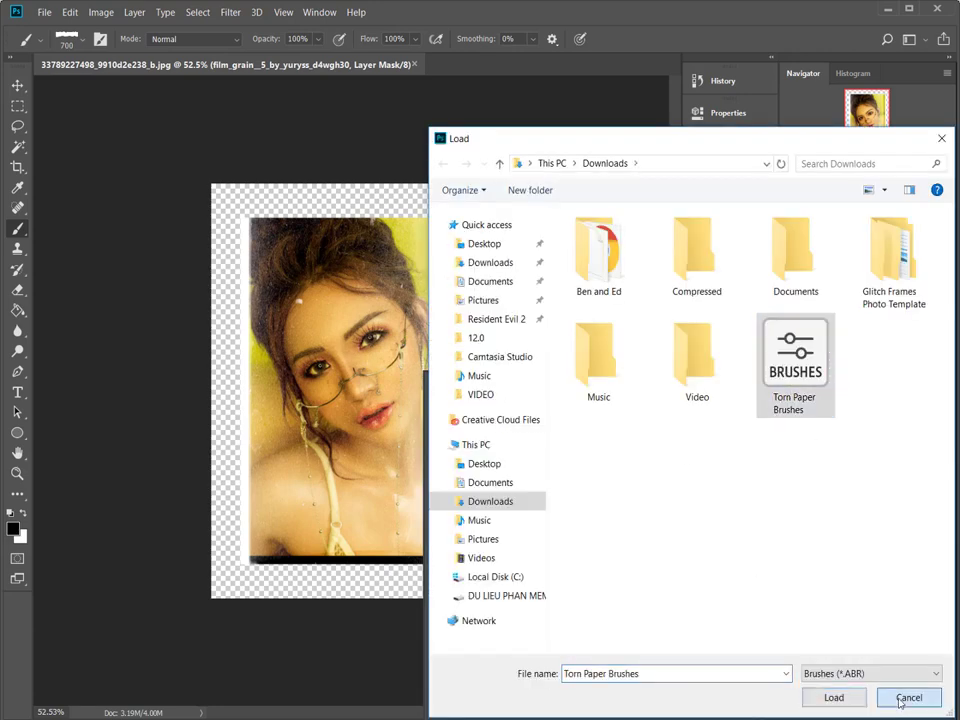
key(Escape)
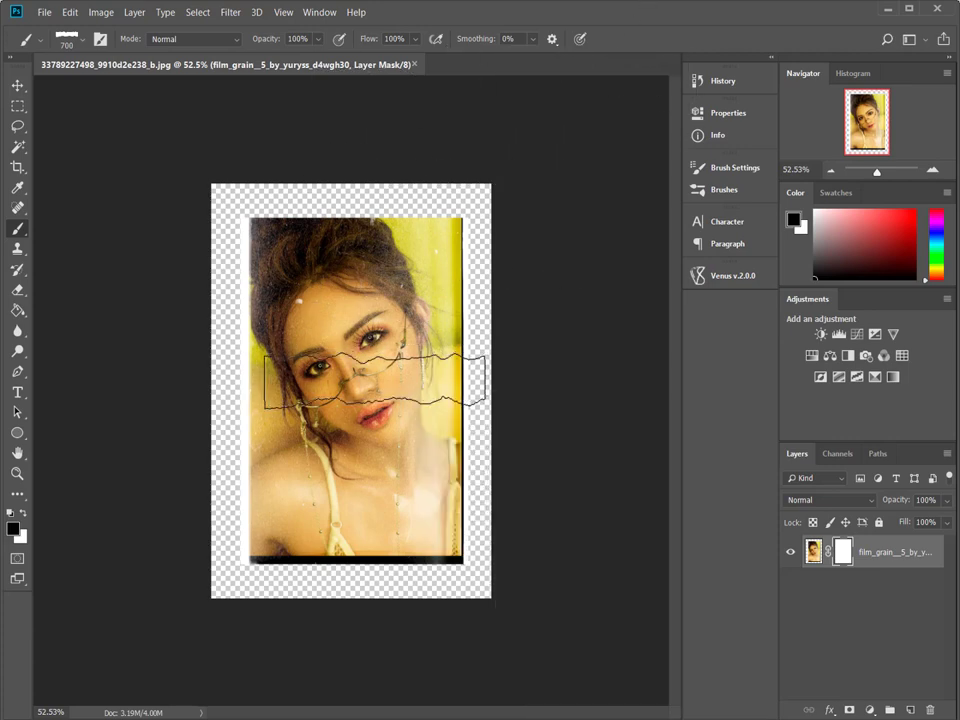
Step: Tear a gap across the portrait below the eyes with an 800 px torn brush
key(z)
click(331, 444)
click(331, 444)
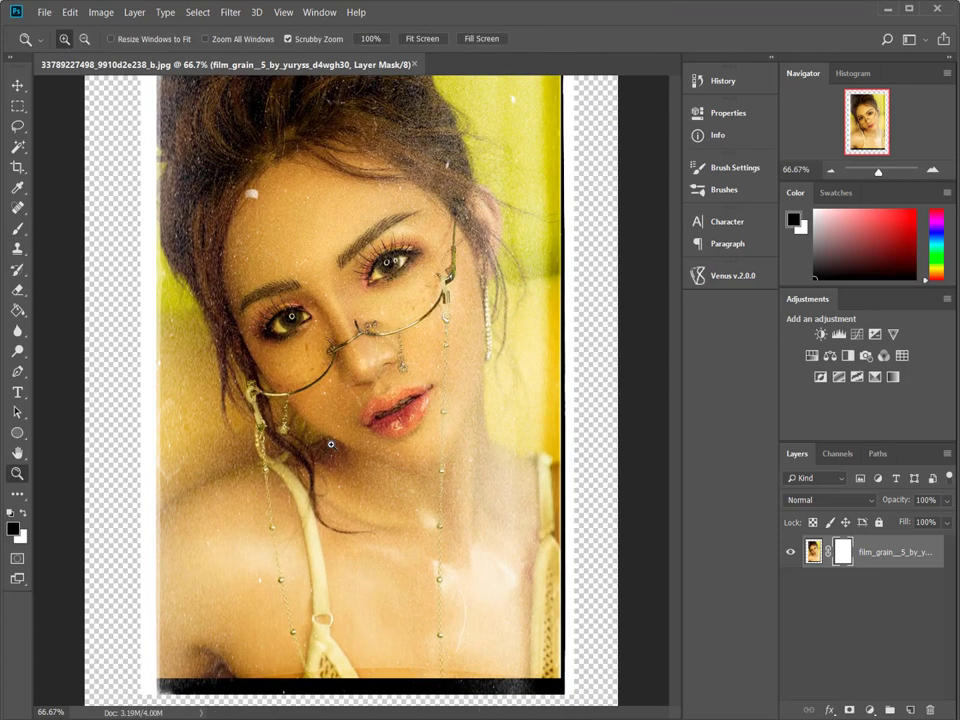
key(b)
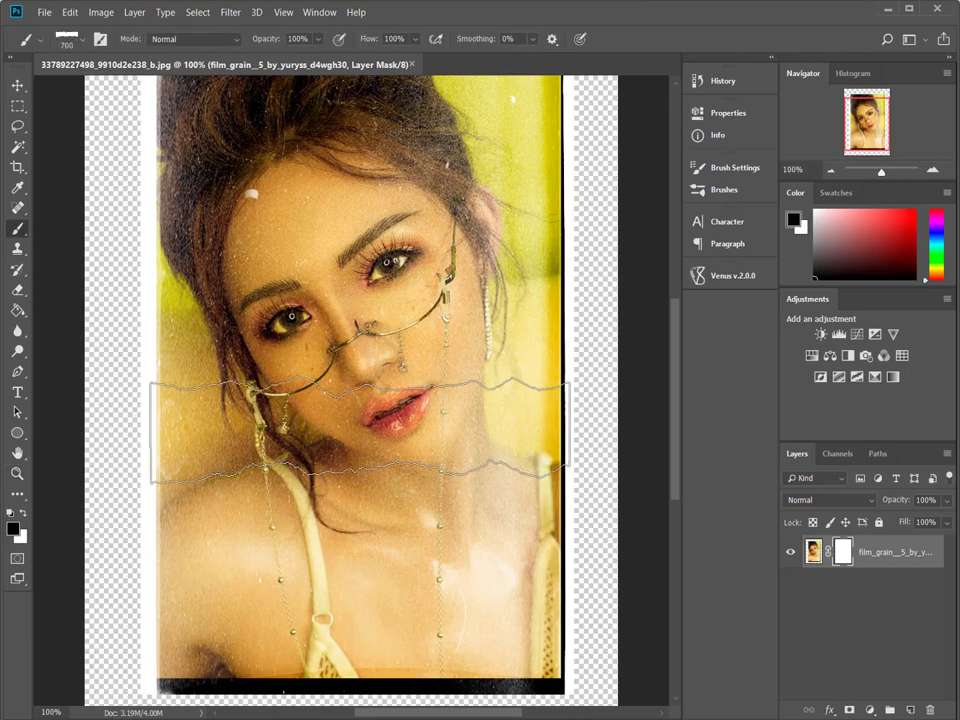
key(bracketright)
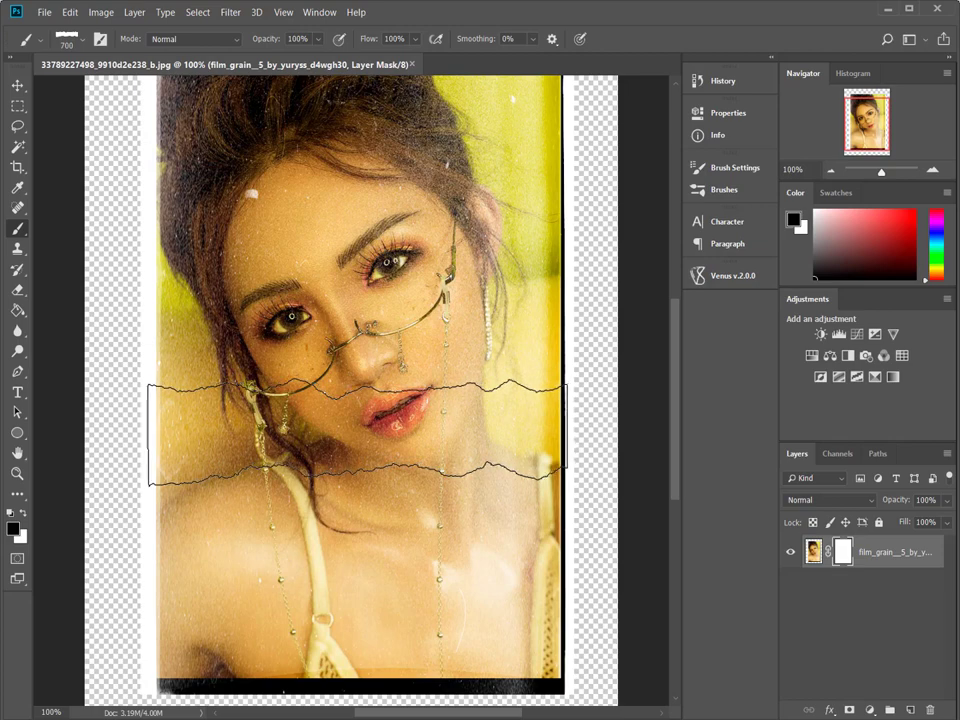
click(357, 435)
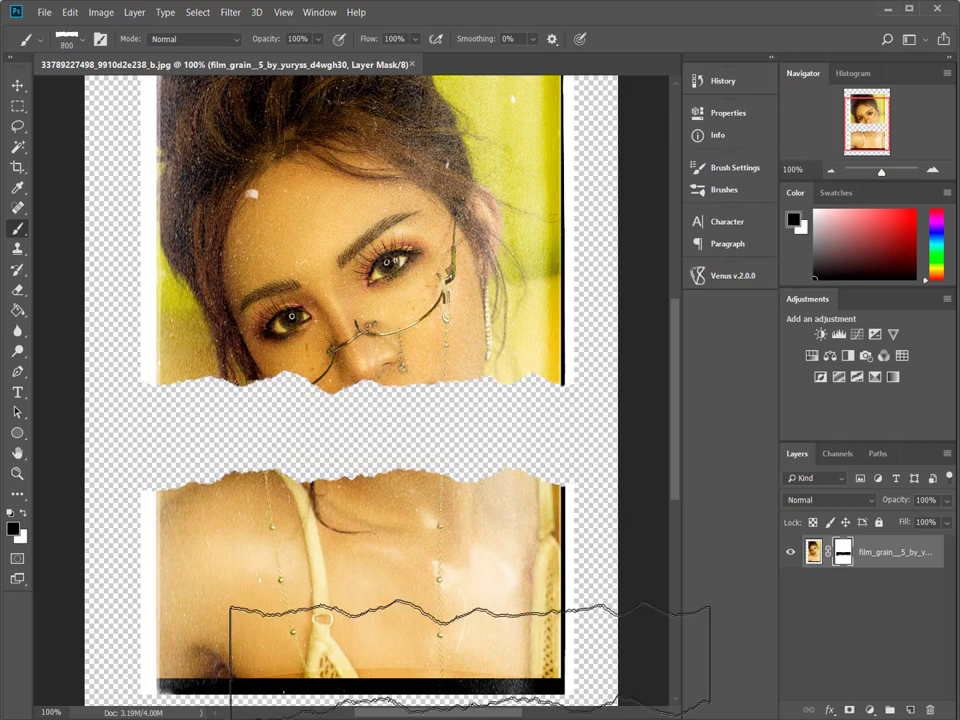
Step: Load the torn mask as a selection and add an empty Layer 1 above it
key(z)
drag(383, 330, 311, 216)
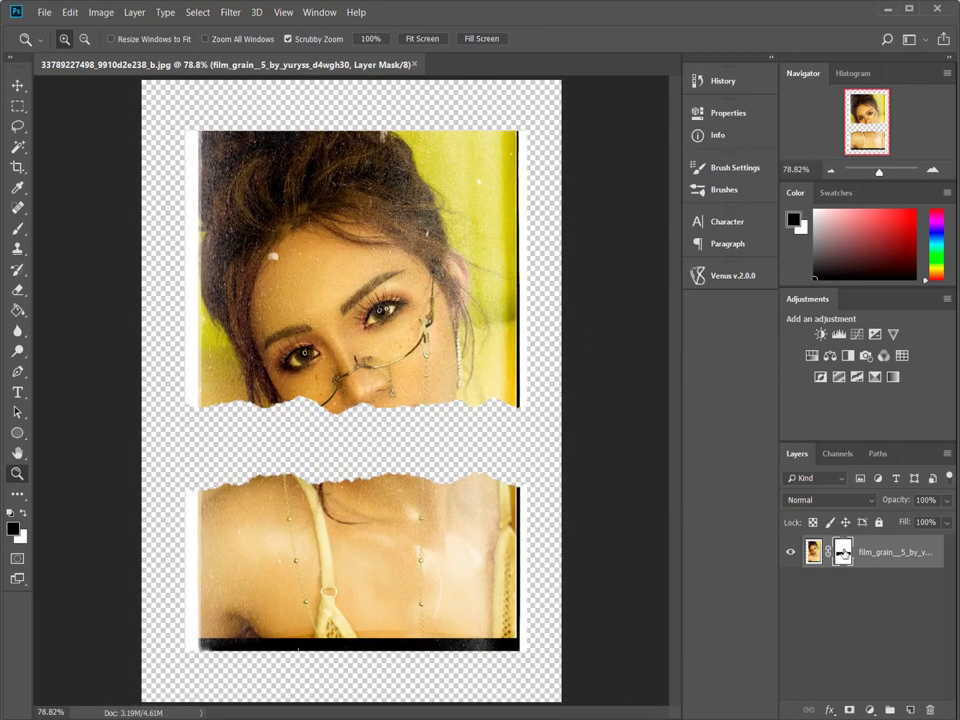
ctrl+click(840, 551)
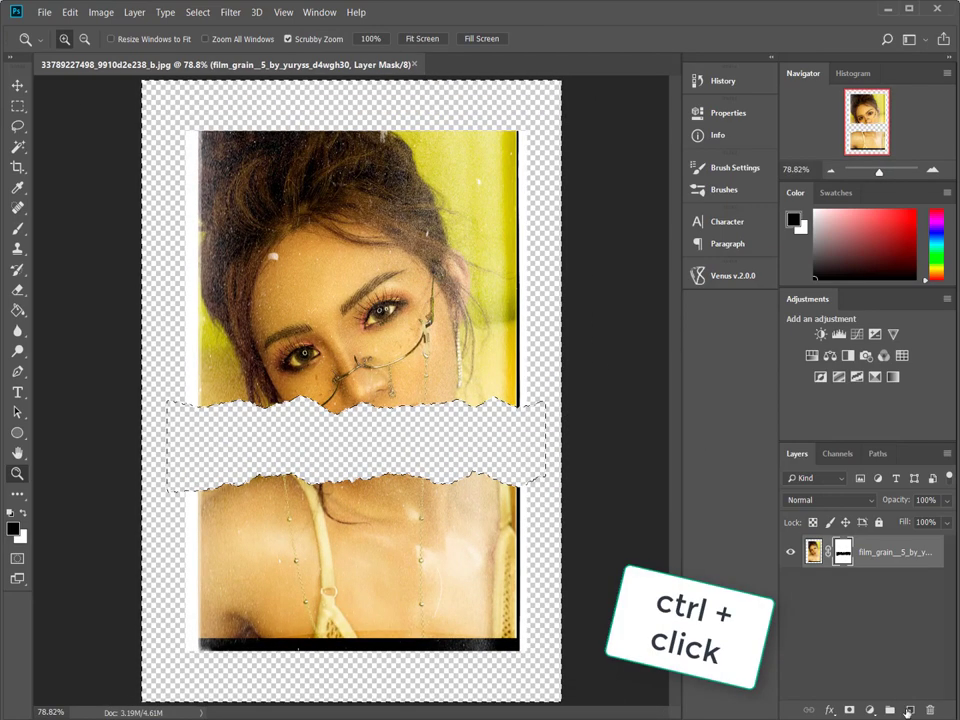
click(908, 712)
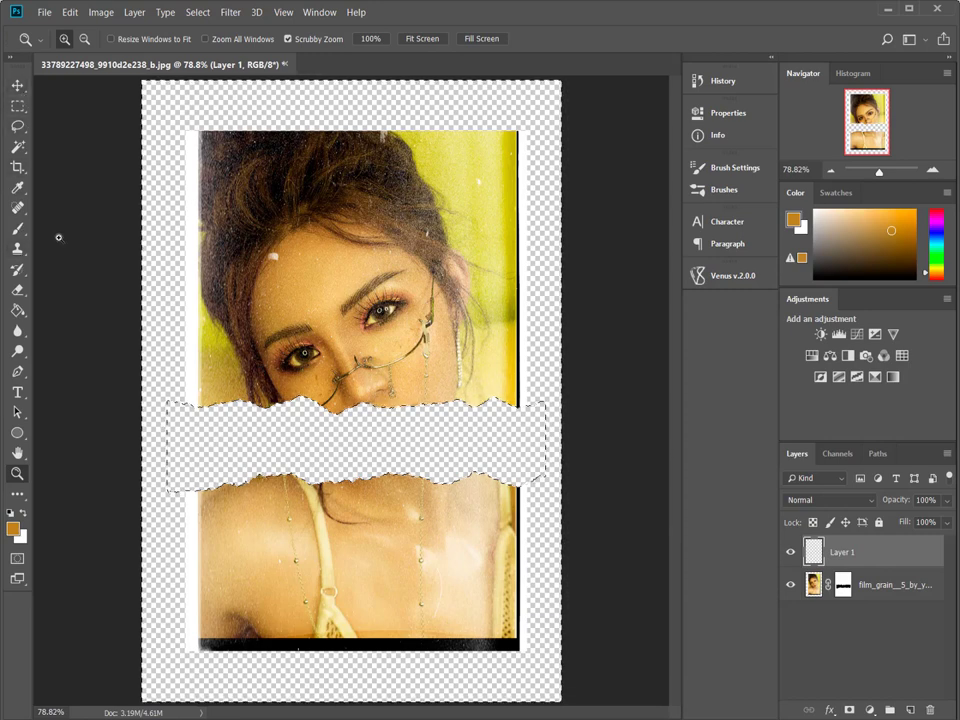
click(17, 126)
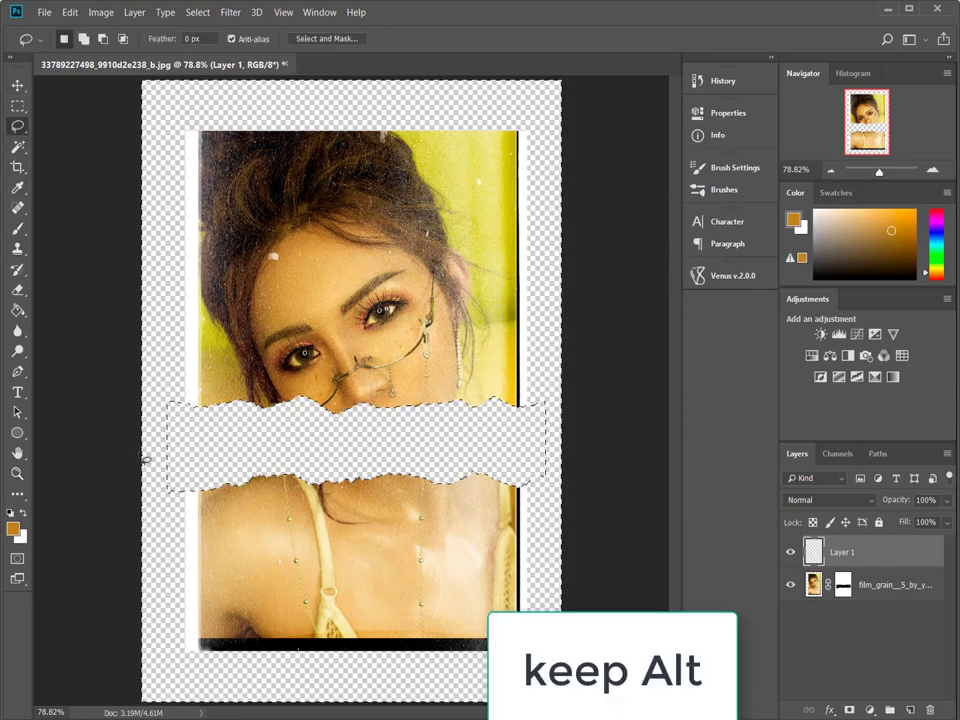
Step: Fill a white strip along the lower torn edge on Layer 1 using lasso and inverted selection
drag(139, 464, 545, 477)
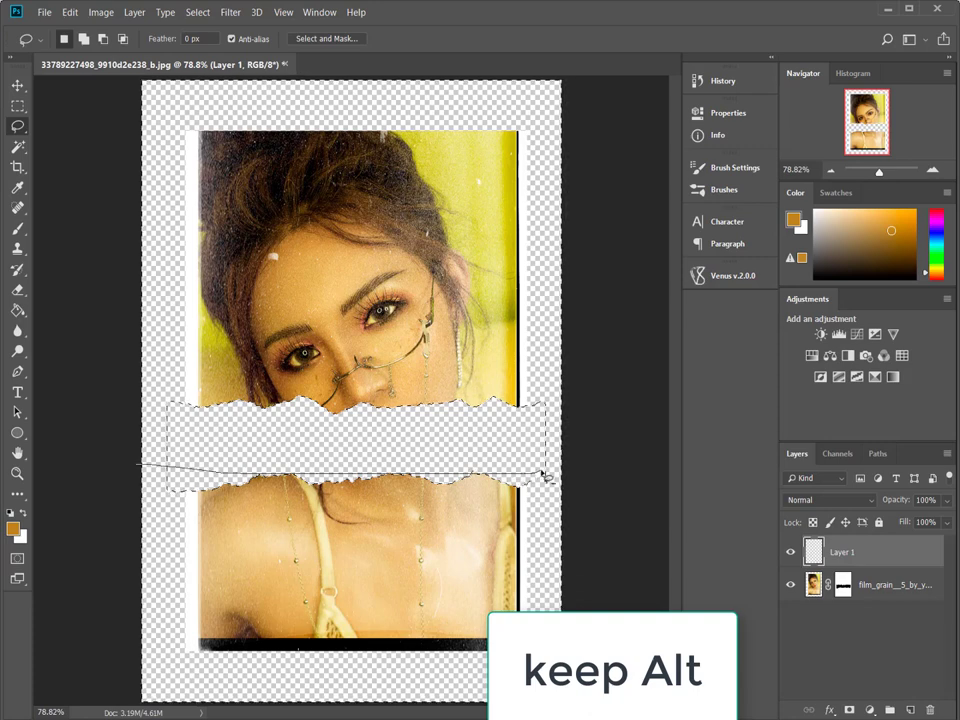
drag(558, 434, 556, 440)
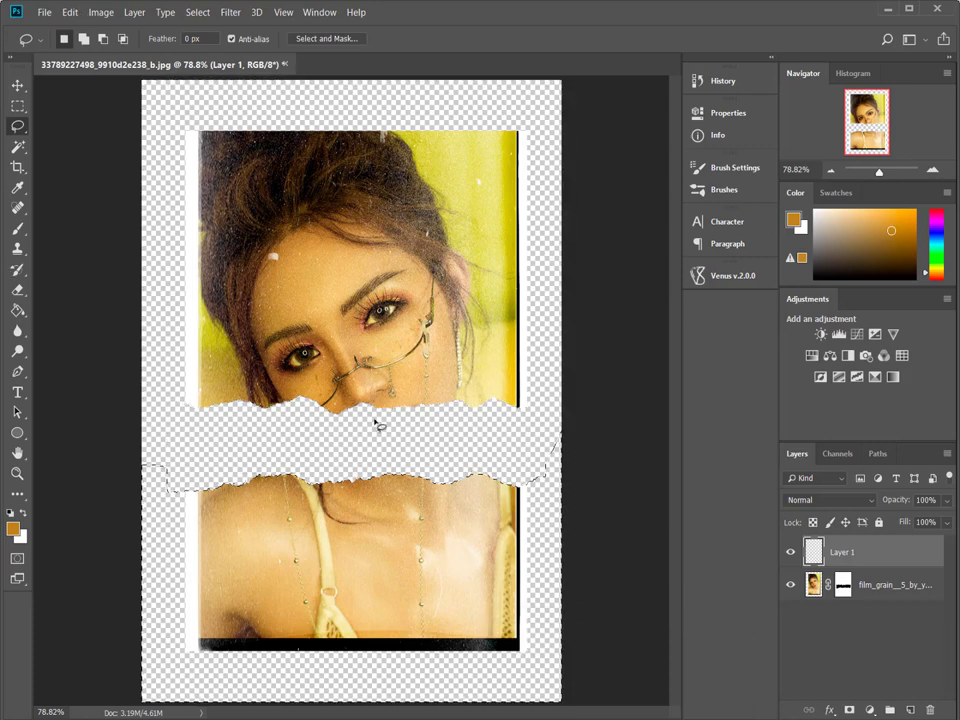
key(shift+ctrl+i)
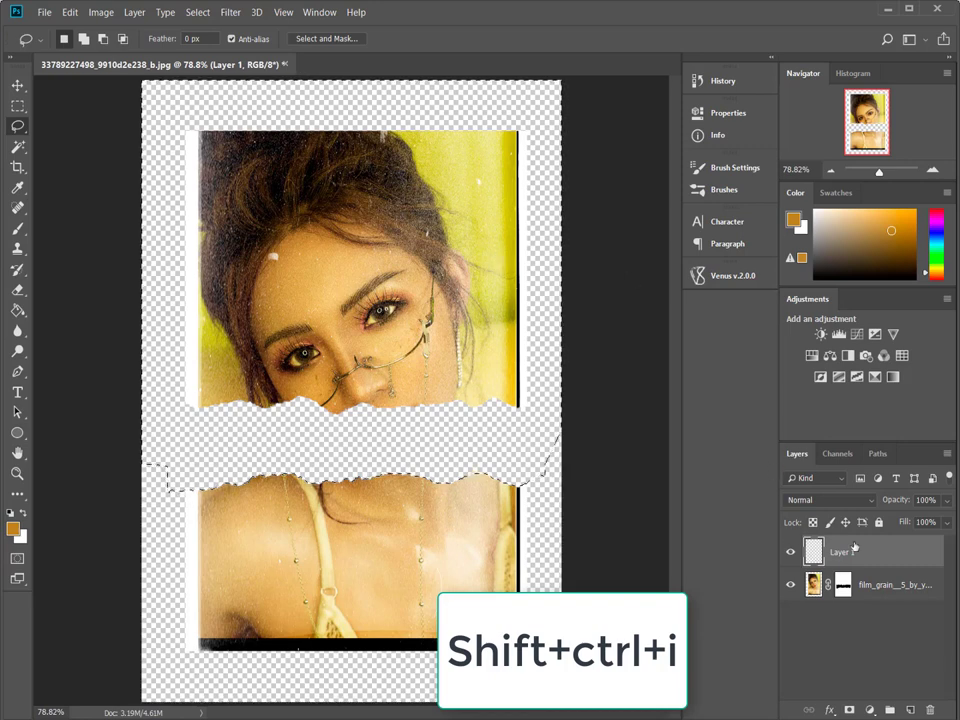
key(d)
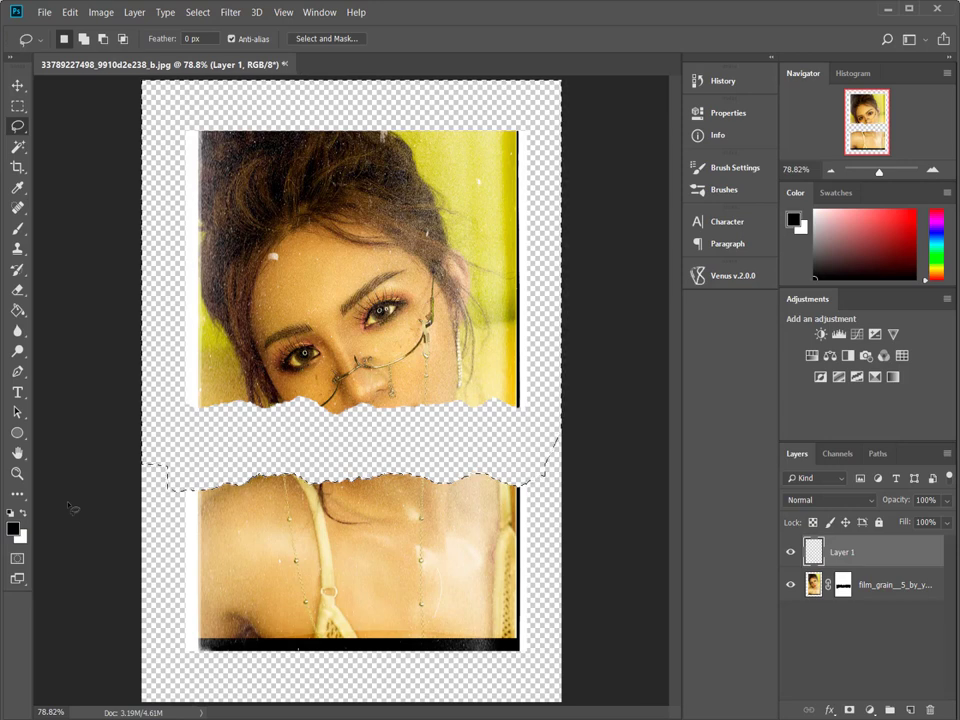
key(ctrl+BackSpace)
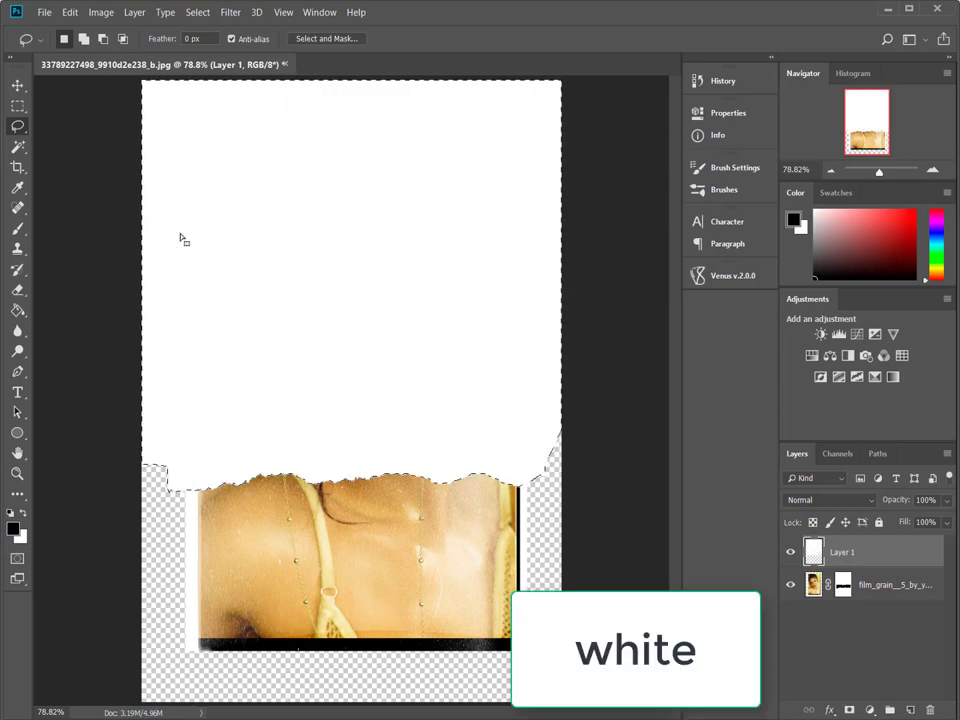
key(ctrl+d)
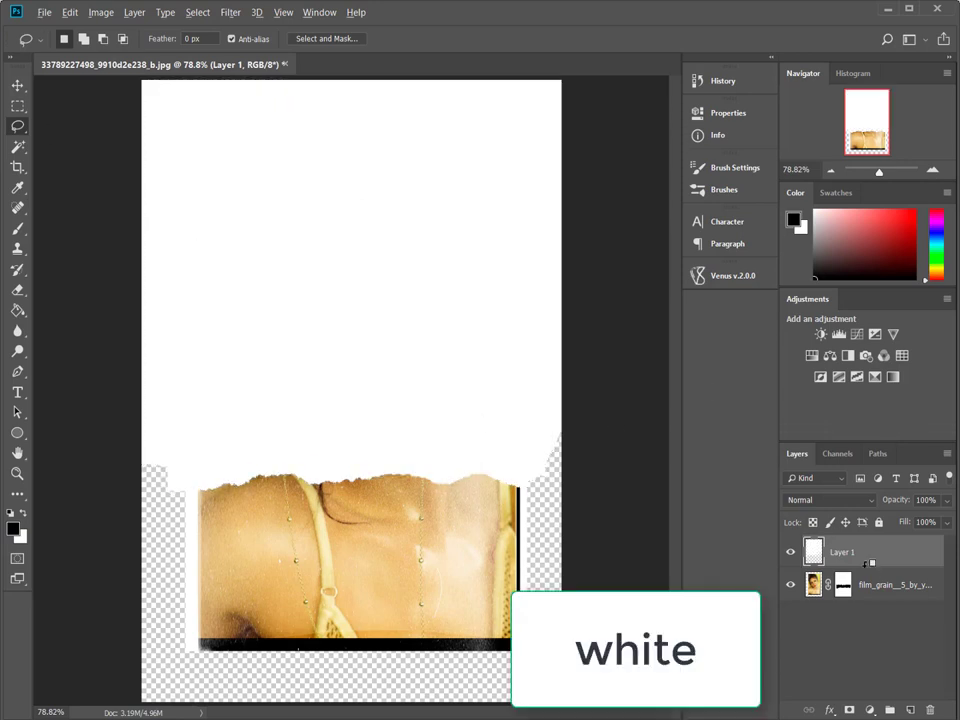
Step: Clip Layer 1 to the portrait and delete the white block from the upper area
alt+click(868, 563)
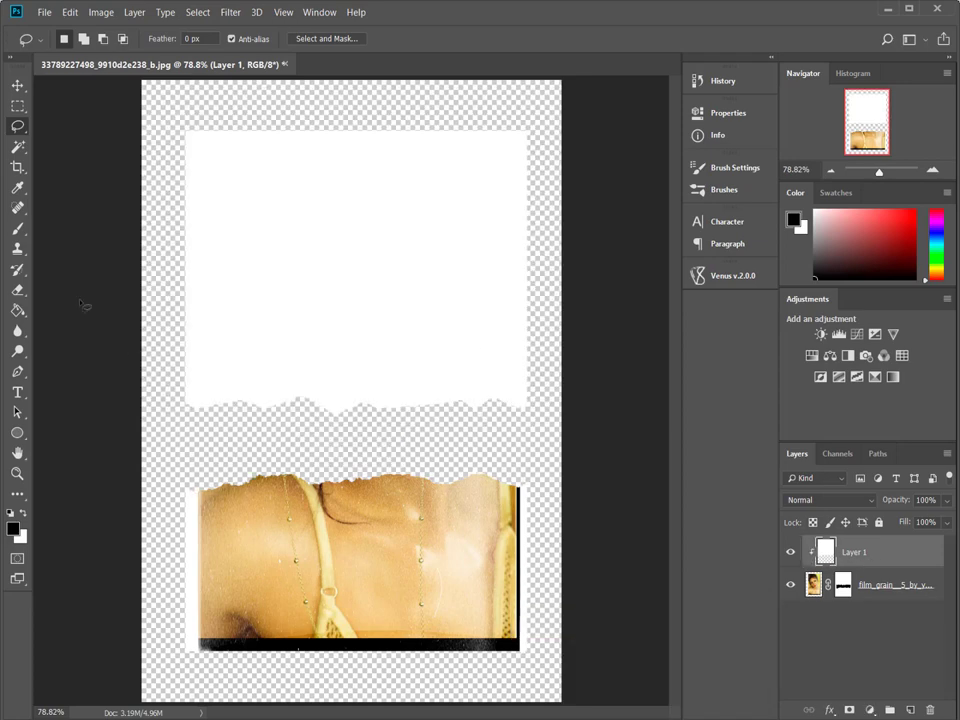
click(17, 105)
drag(156, 118, 536, 430)
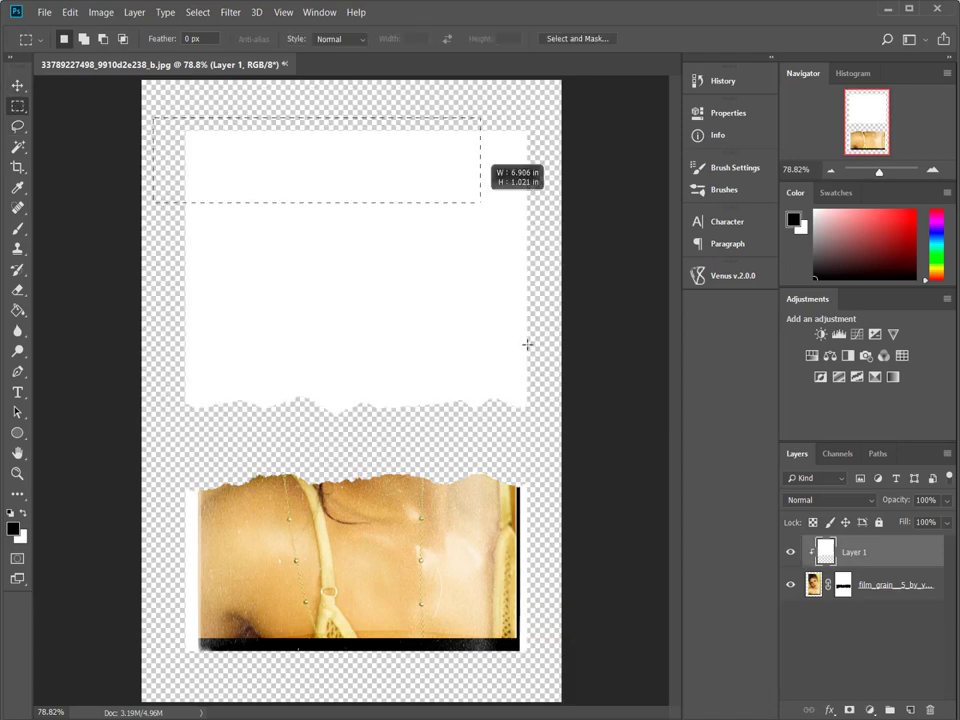
key(shift+Delete)
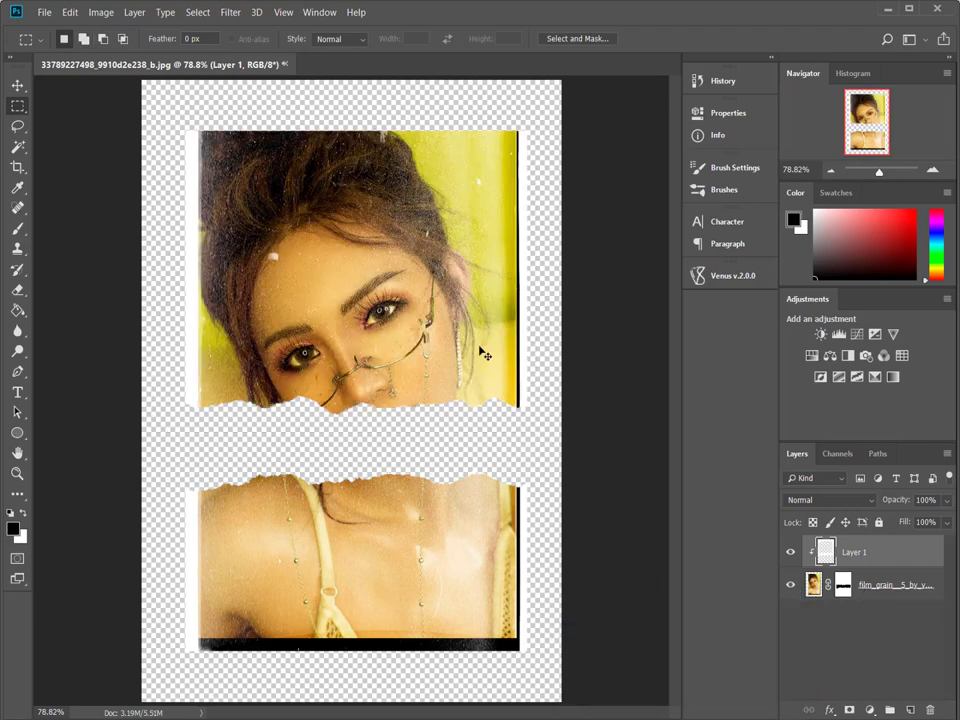
Step: Nudge Layer 1 down a few pixels and zoom in on the lower torn edge
click(17, 85)
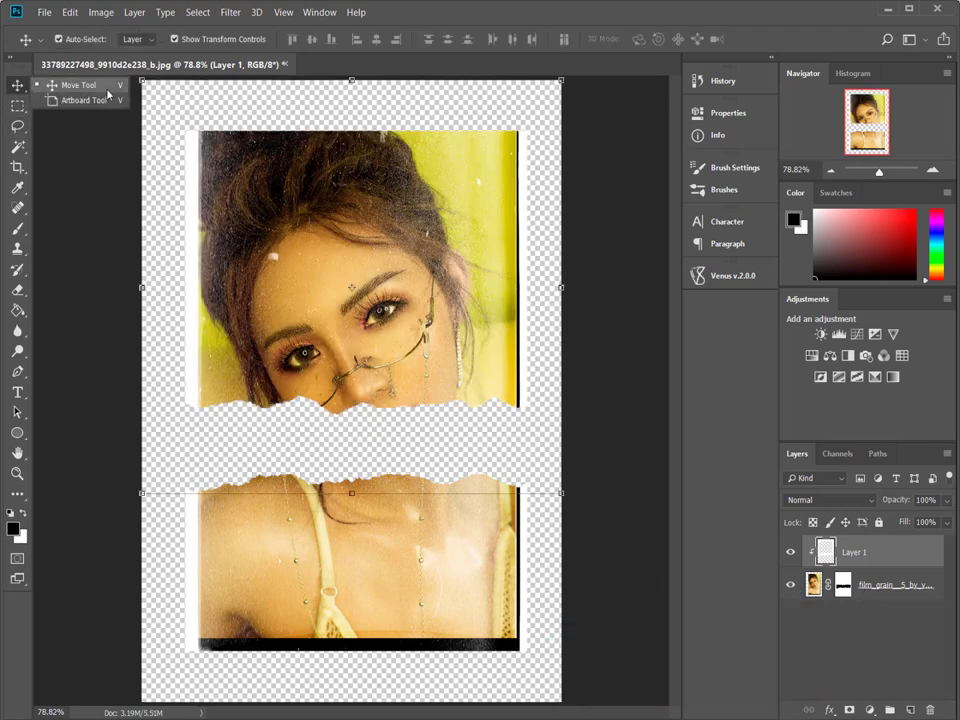
click(107, 90)
drag(480, 282, 480, 283)
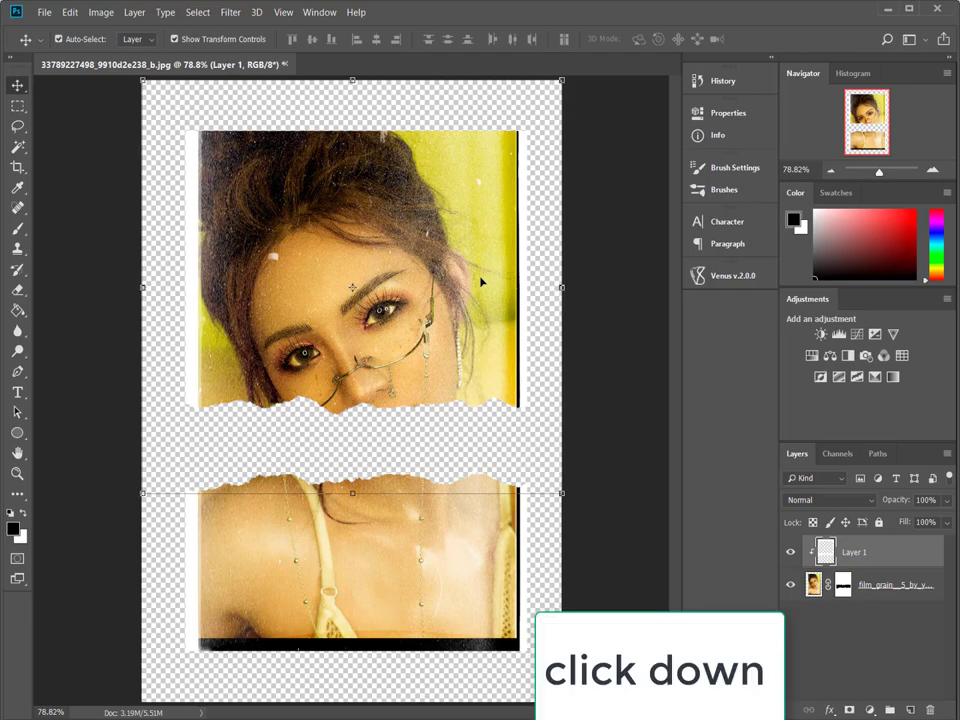
key(Down)
key(Down)
key(Down)
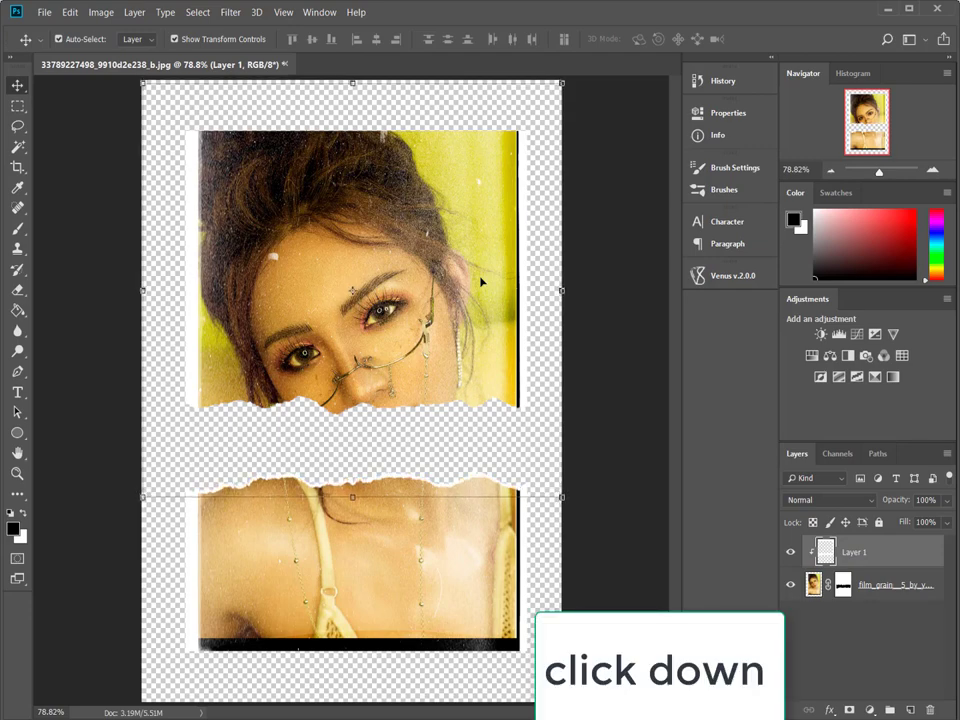
key(Down)
key(Down)
key(Down)
key(z)
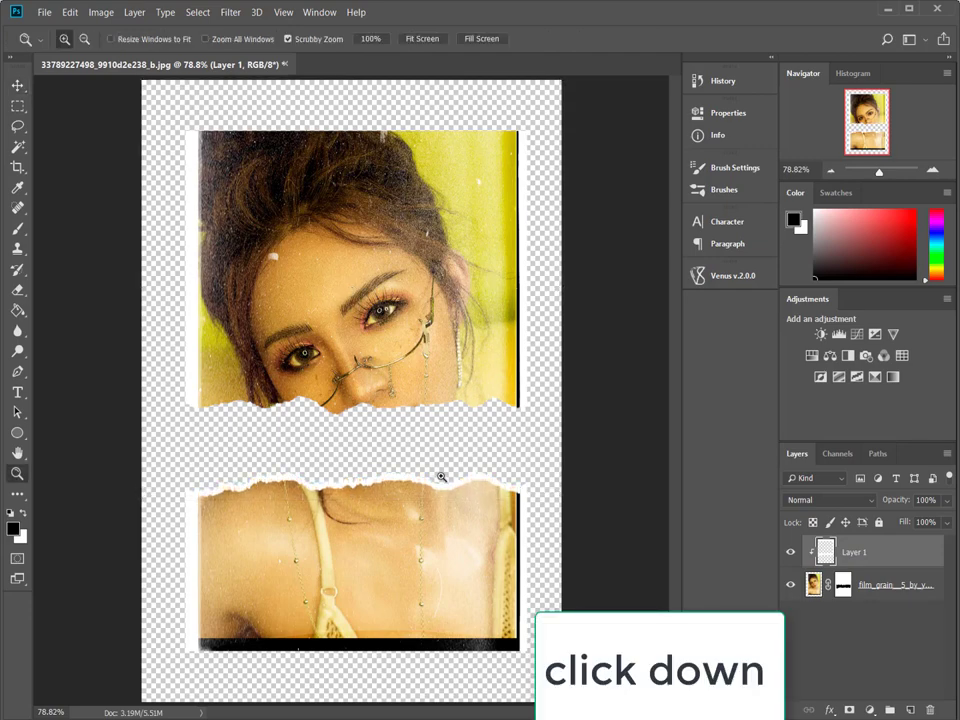
drag(444, 476, 491, 484)
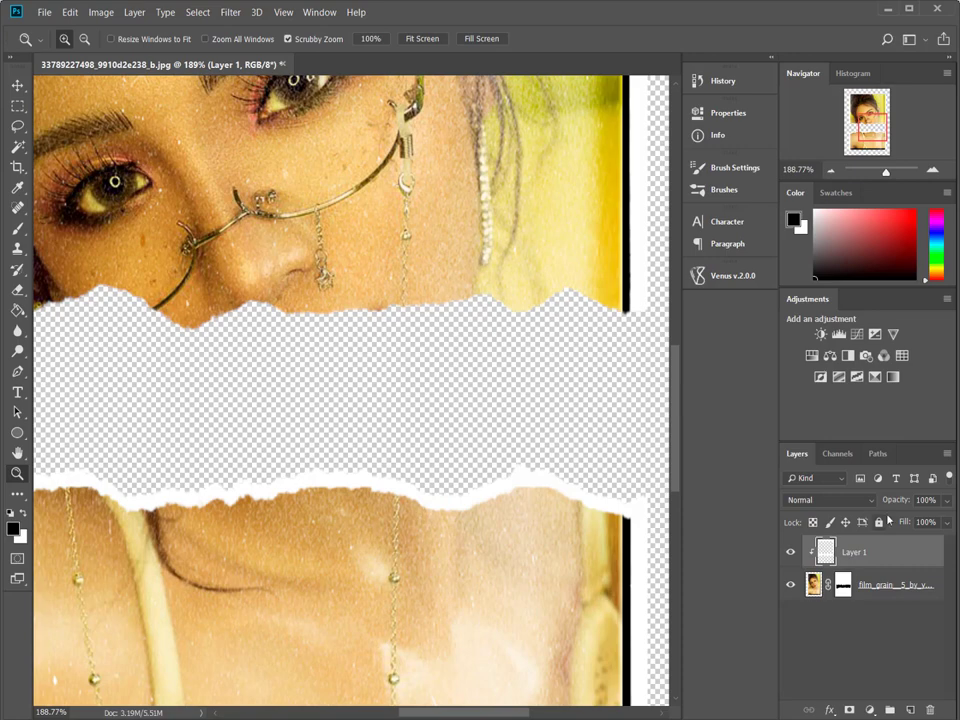
right_click(822, 558)
Step: Enable a Color Overlay on Layer 1 using the cream-yellow colour f7db86
click(810, 255)
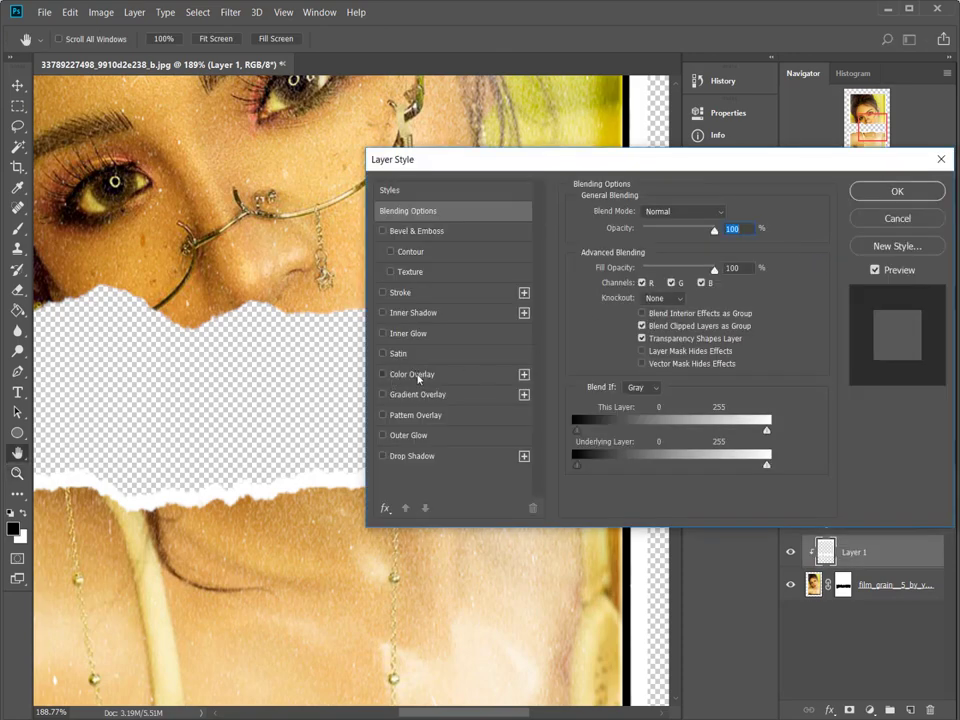
click(418, 378)
drag(688, 166, 845, 153)
click(886, 198)
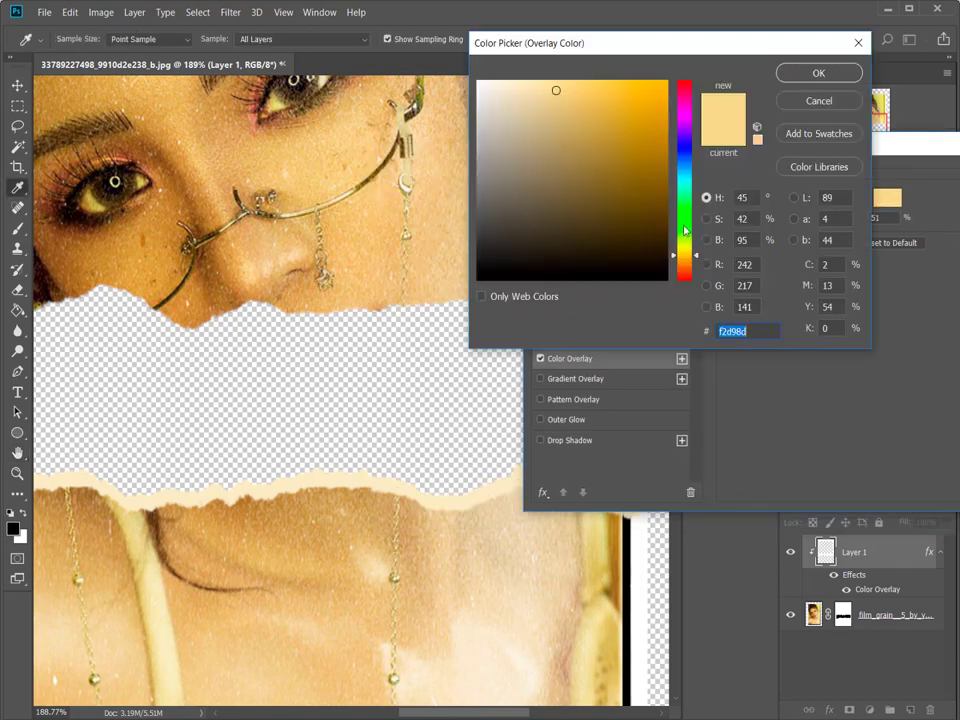
click(563, 109)
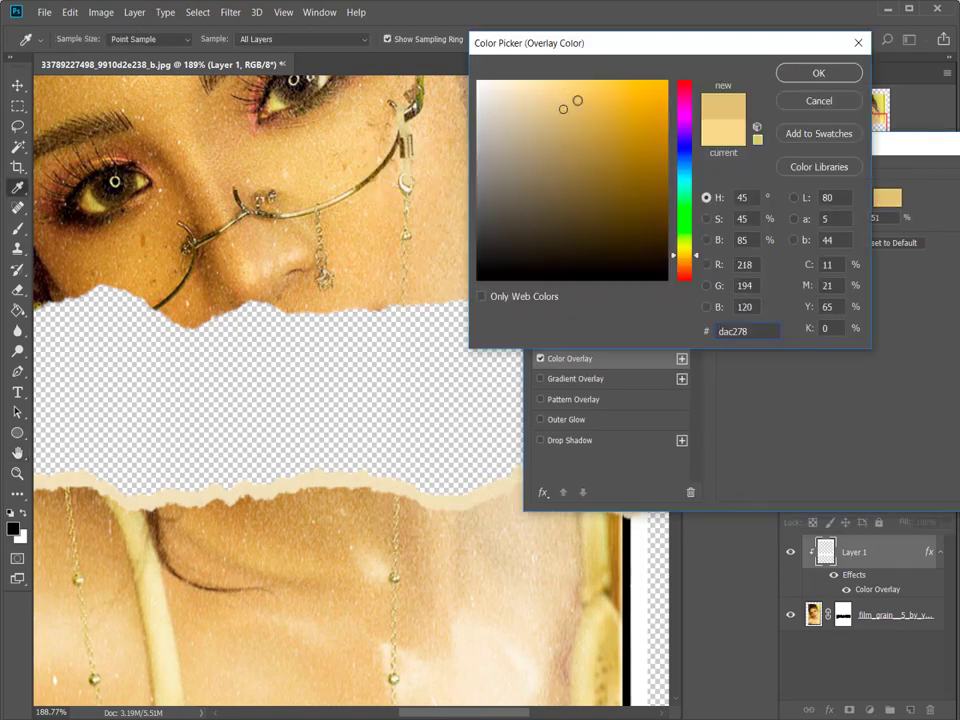
click(591, 90)
click(566, 86)
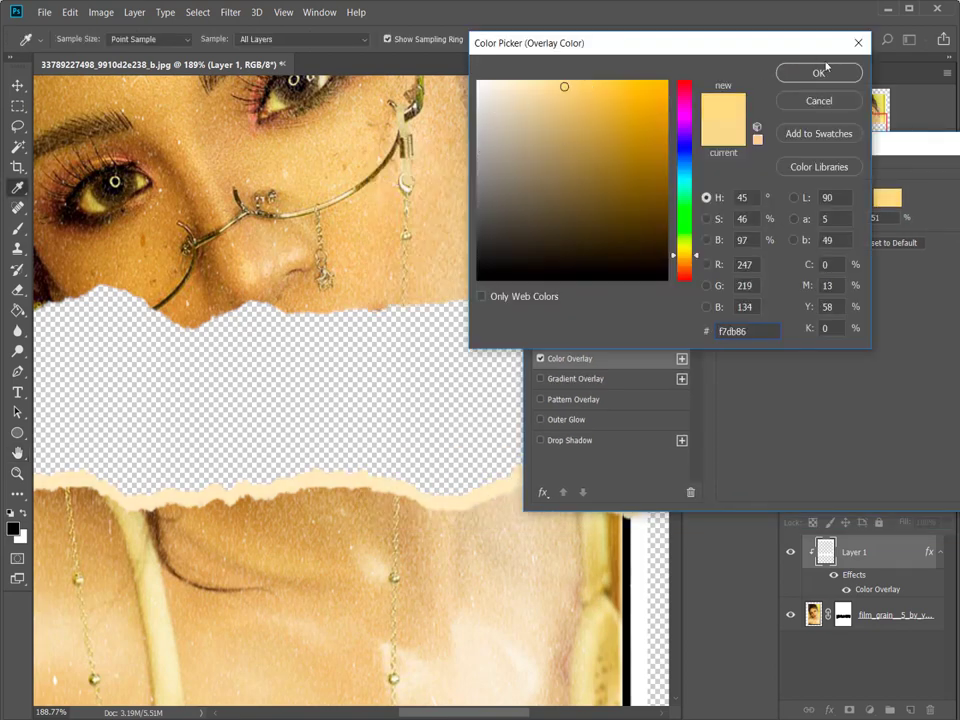
click(818, 73)
Step: Set the overlay opacity to 43%, apply the style, and zoom out to the whole poster
mouse_move(828, 221)
mouse_down()
mouse_move(864, 220)
mouse_move(810, 220)
mouse_move(820, 228)
mouse_up()
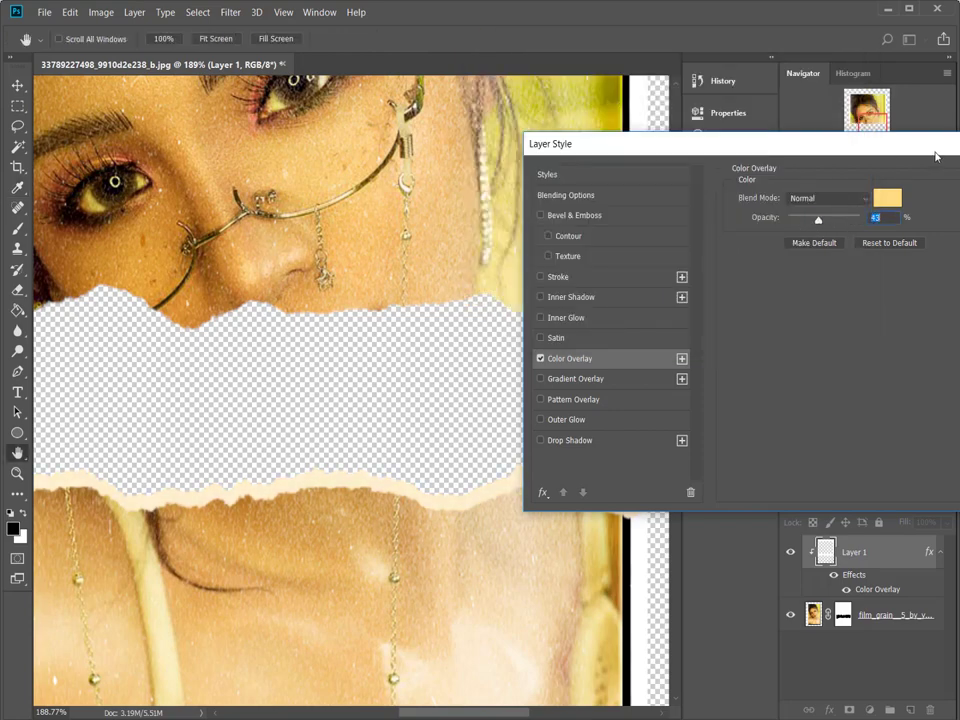
drag(936, 156, 705, 183)
click(838, 199)
key(z)
mouse_move(351, 401)
mouse_down()
mouse_move(342, 421)
mouse_move(392, 452)
mouse_up()
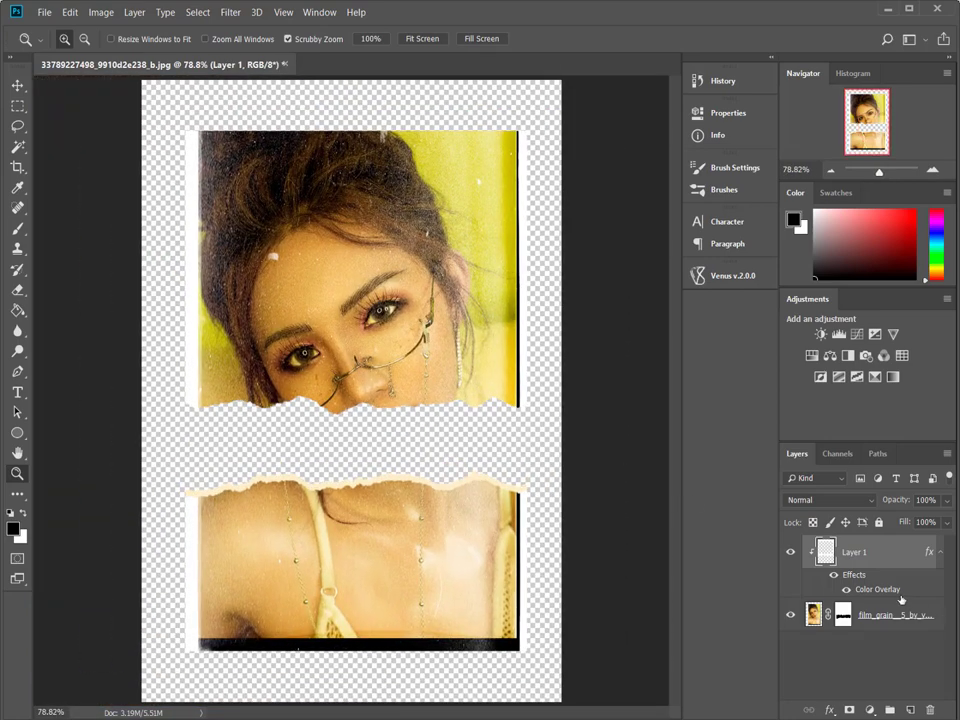
Step: Create a new layer and fill the area below the upper torn edge with white
click(907, 710)
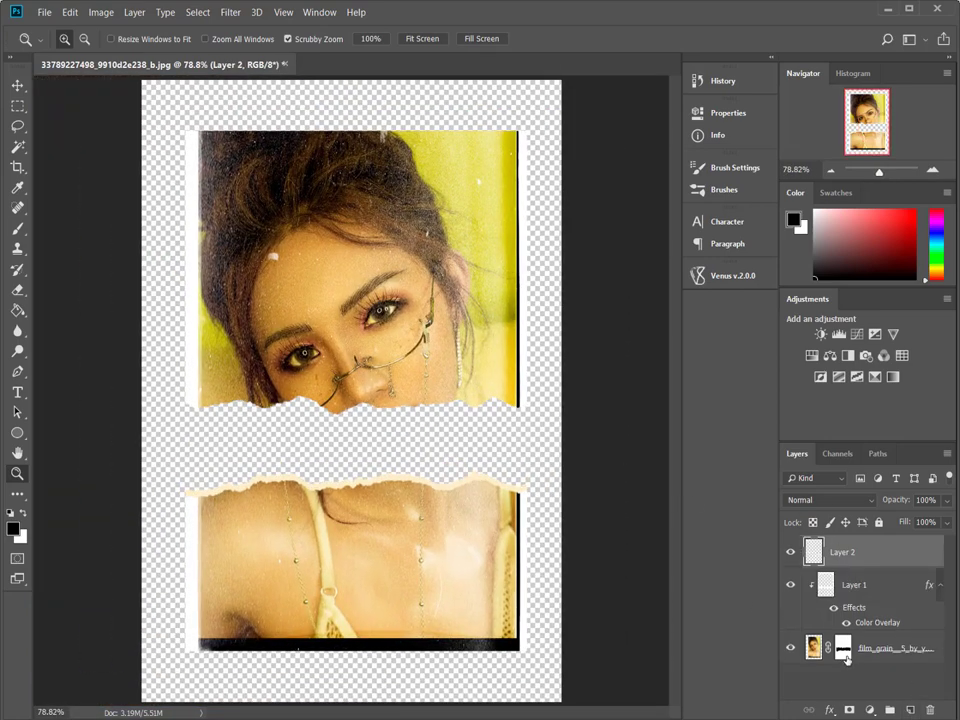
ctrl+click(846, 657)
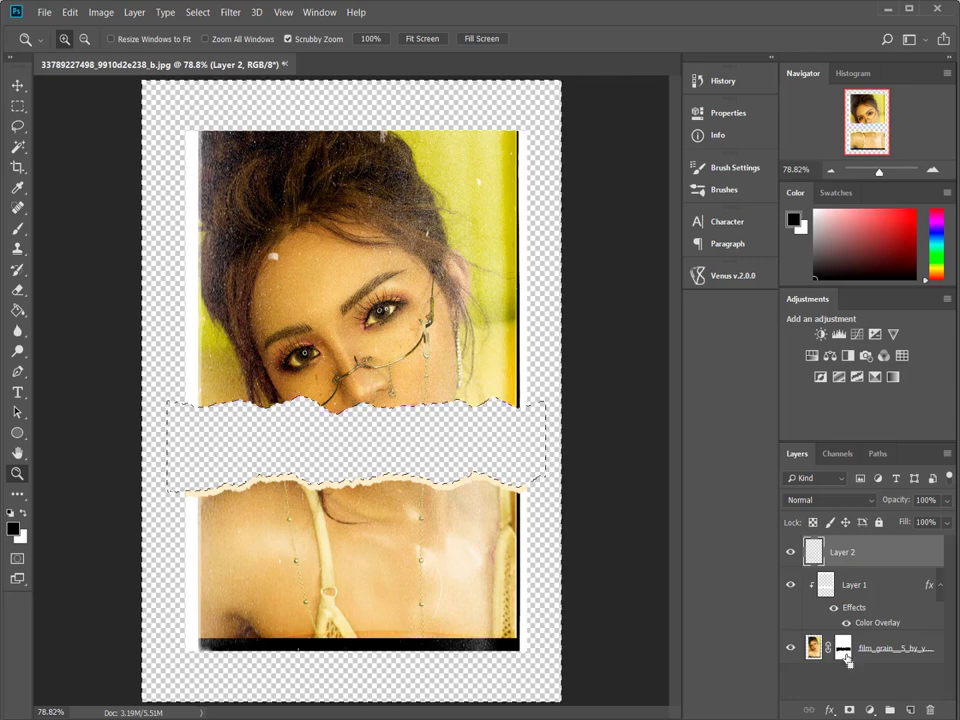
click(17, 125)
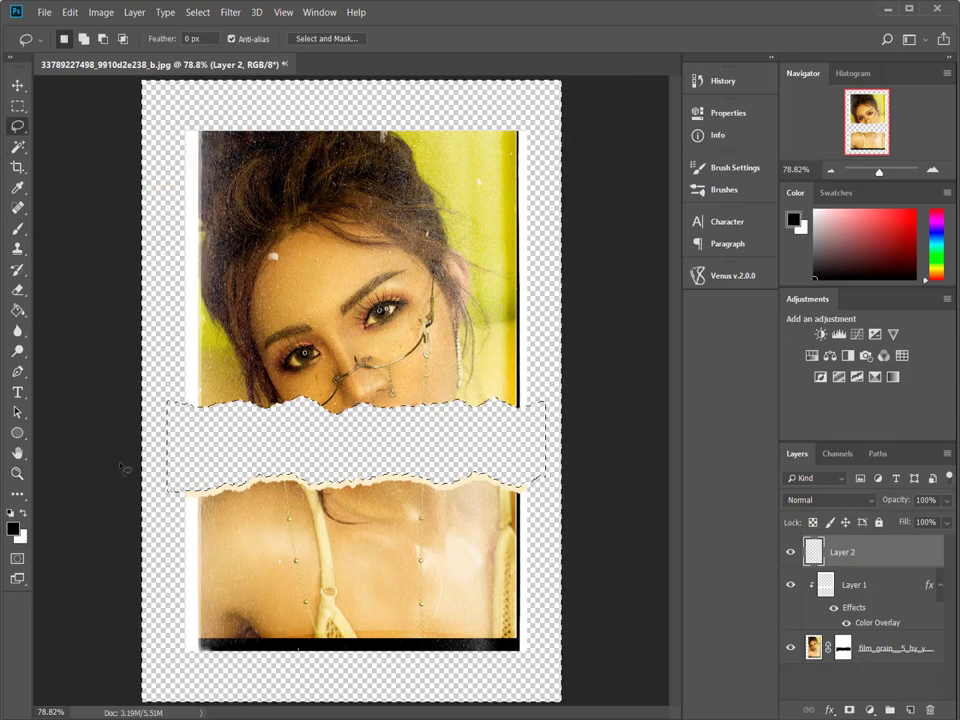
mouse_move(128, 450)
mouse_down()
mouse_move(595, 462)
mouse_move(95, 440)
mouse_up()
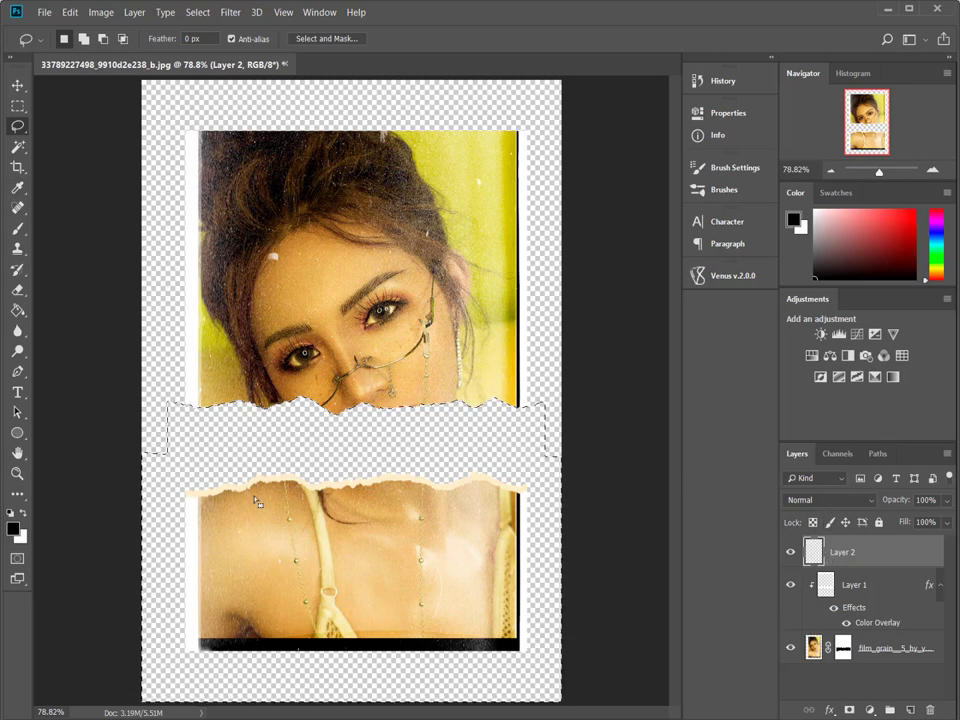
key(ctrl+BackSpace)
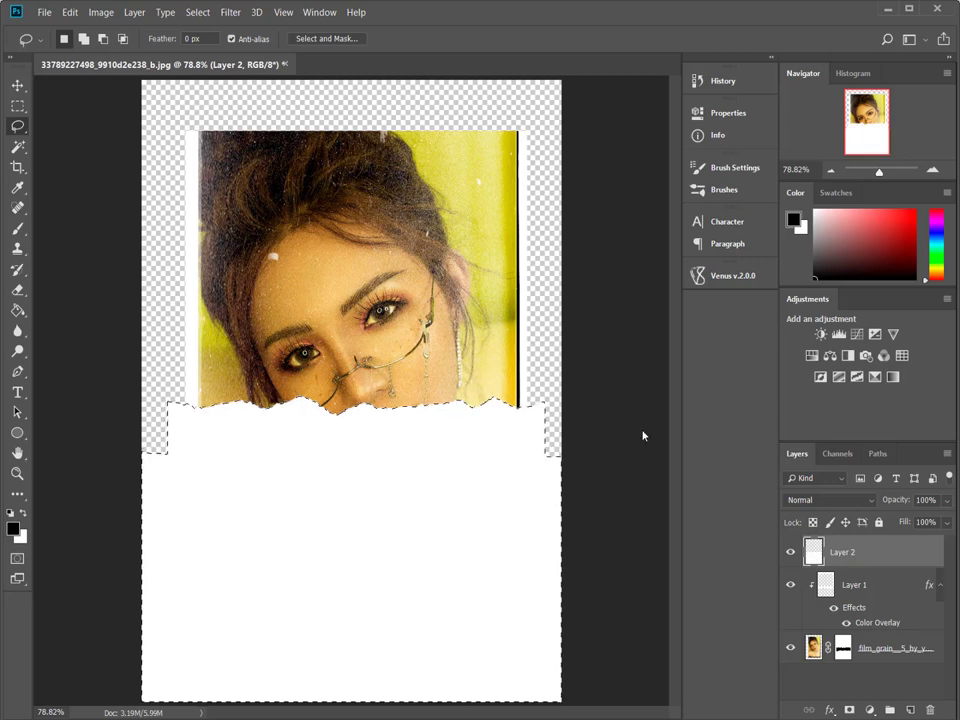
key(ctrl+d)
Step: Delete the lower white fill, leaving only the torn-paper strip
click(17, 104)
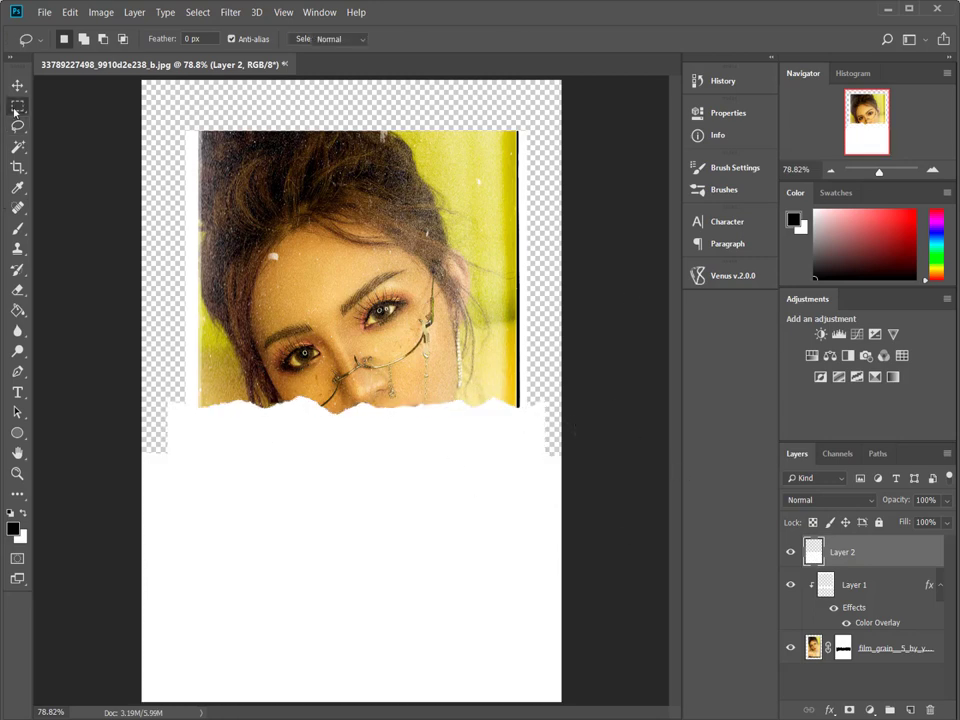
drag(126, 451, 640, 712)
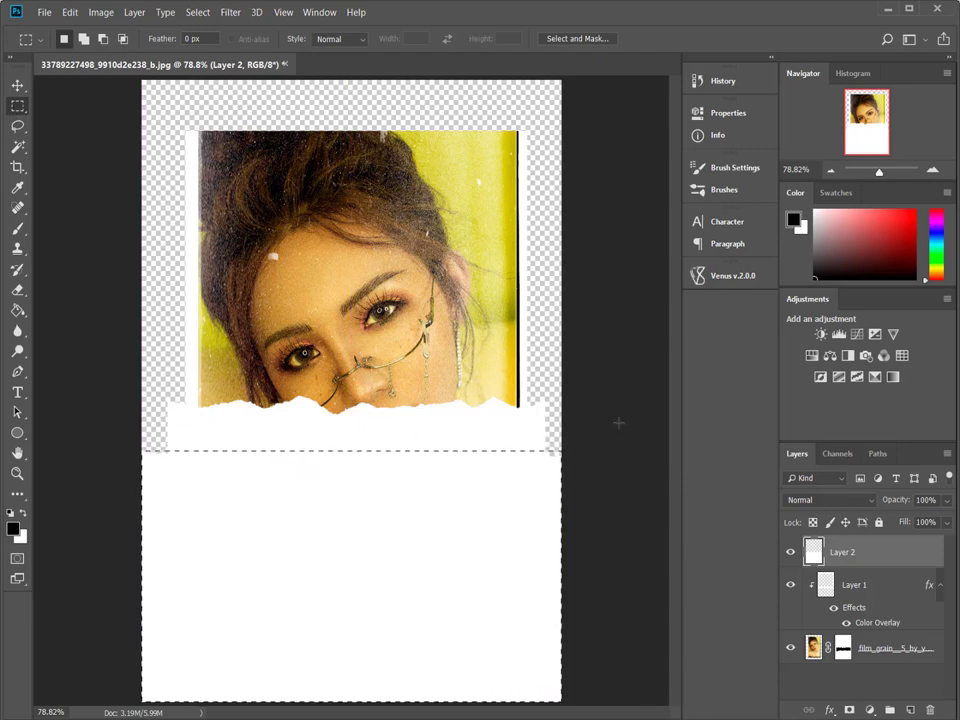
key(shift)
key(Delete)
key(ctrl+d)
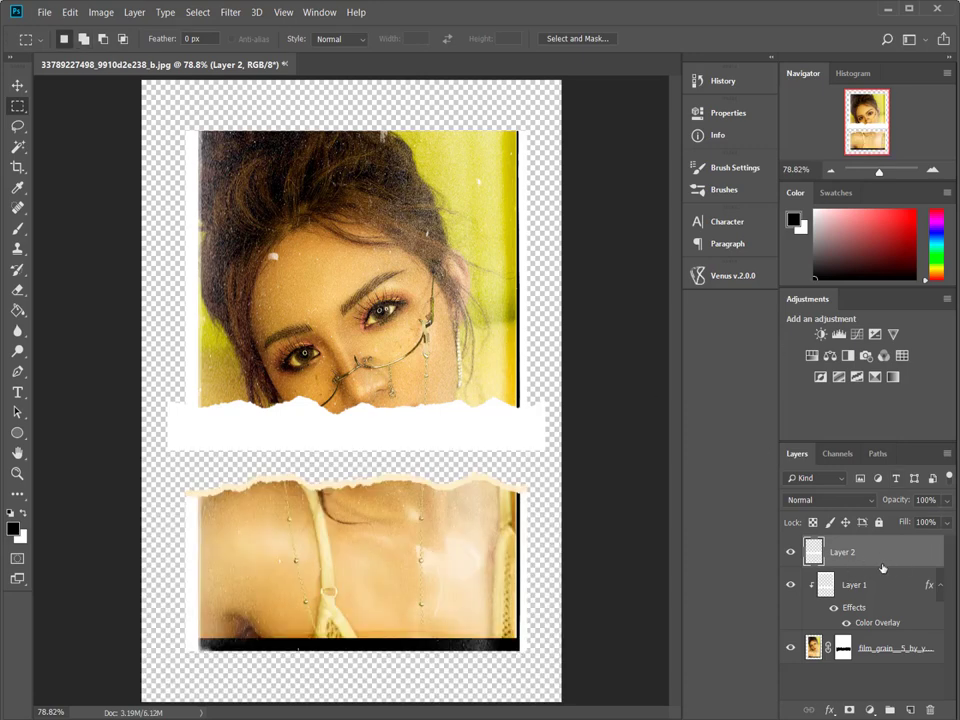
Step: Clip the strip layer (Layer 2) to the layer below
alt+click(884, 565)
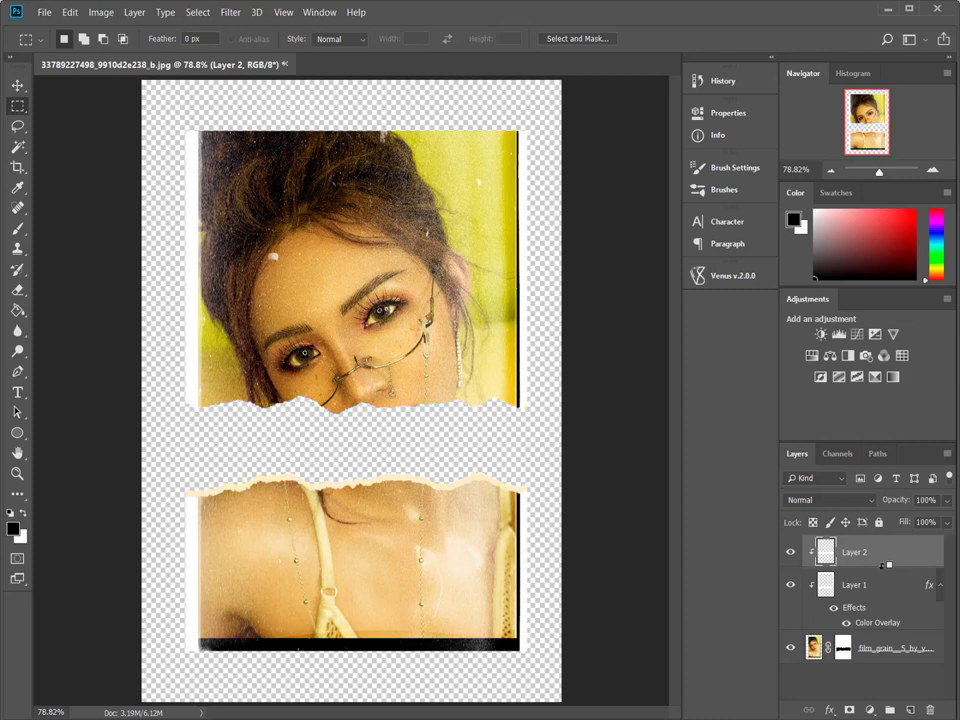
right_click(871, 565)
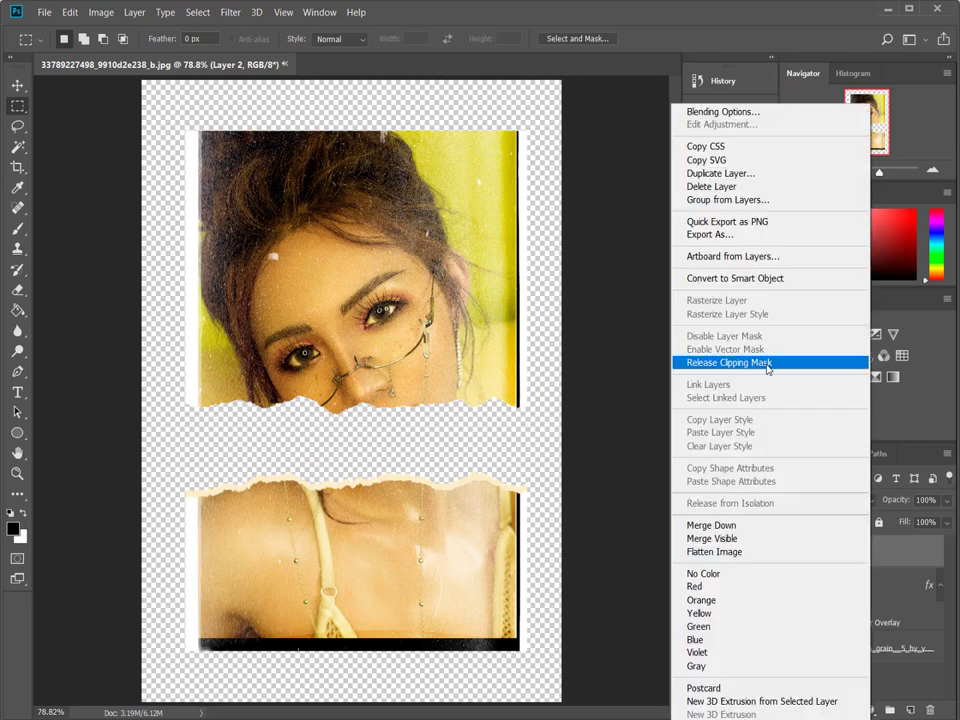
click(593, 388)
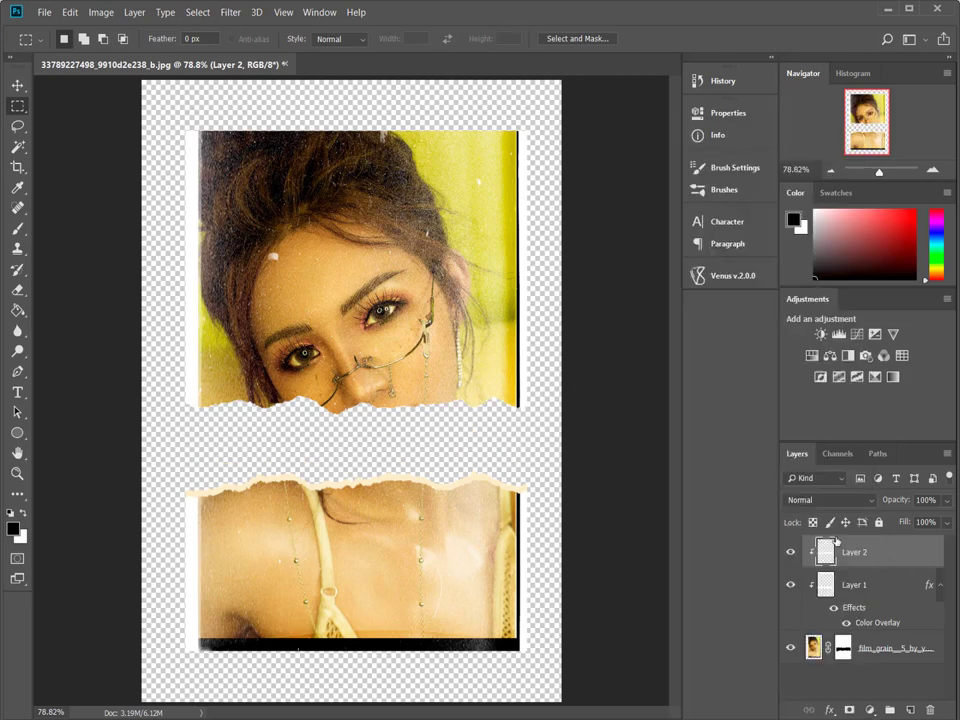
Step: Nudge Layer 2 with the arrow keys until the white torn rim shows
click(17, 82)
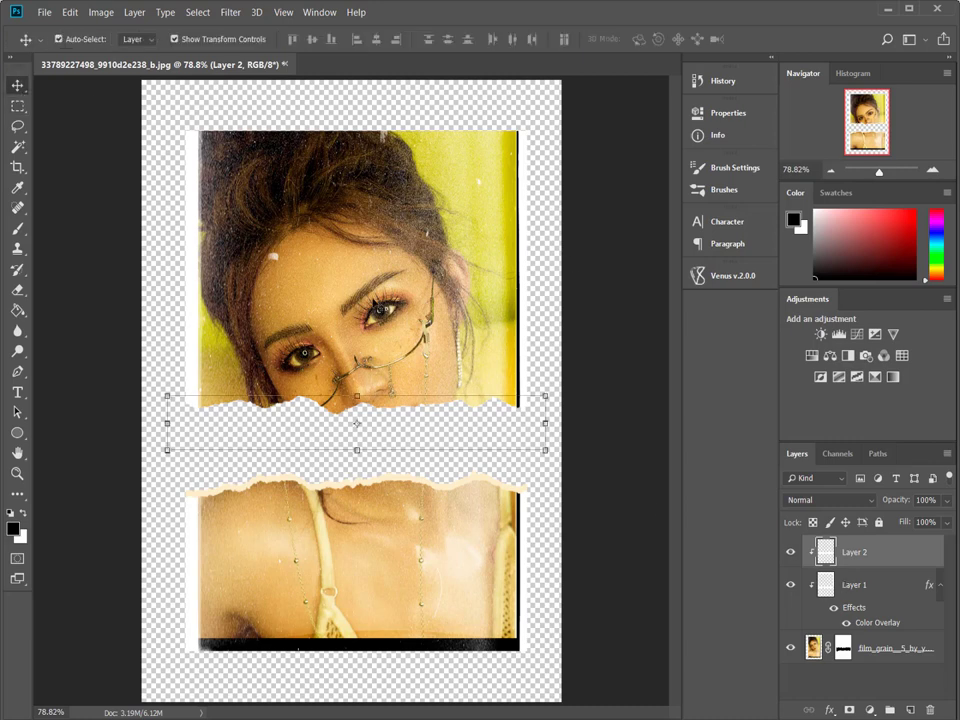
key(Down)
key(Down)
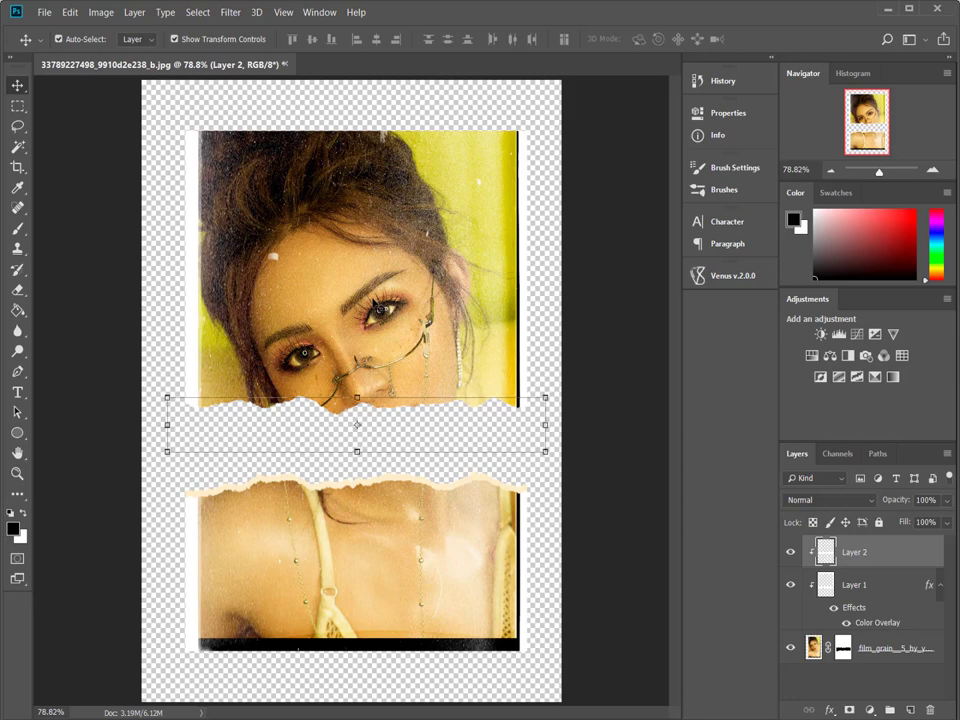
key(Down)
key(Down)
key(Up)
key(Up)
key(Up)
key(Up)
key(Up)
key(Up)
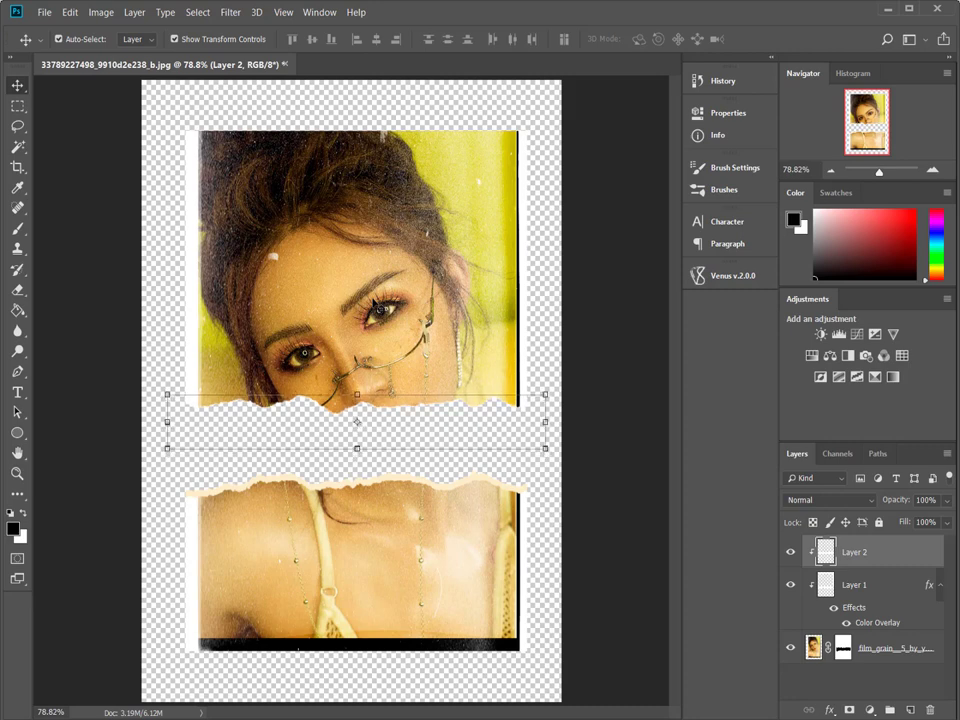
key(Up)
key(Up)
key(Up)
key(Up)
key(Up)
key(Up)
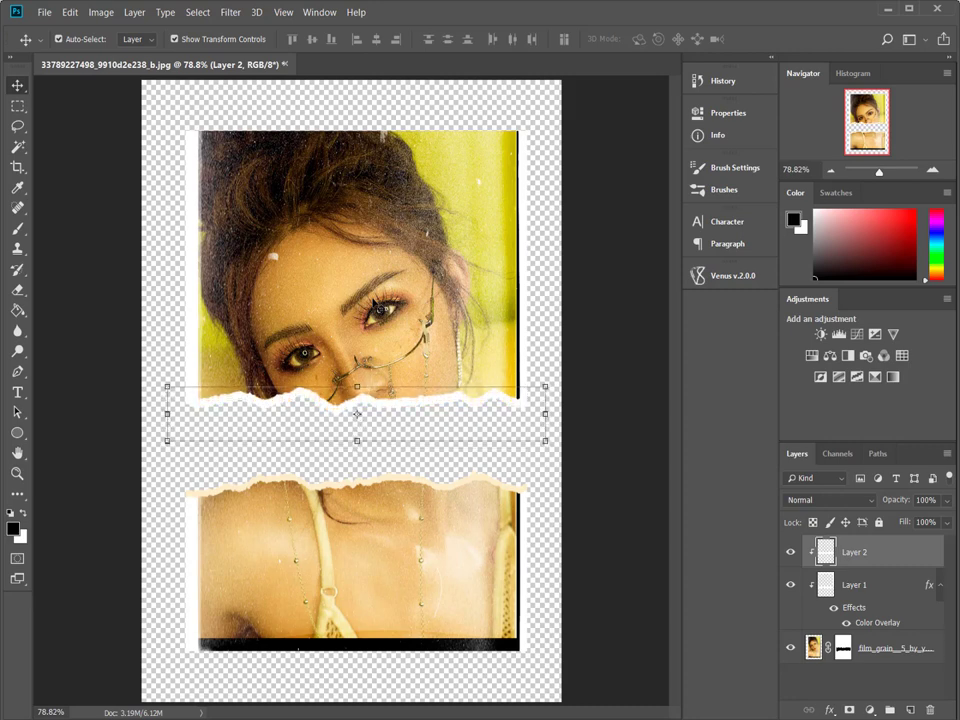
key(Up)
Step: Give Layer 2's upper torn edge a cream Color Overlay at 36% opacity
key(z)
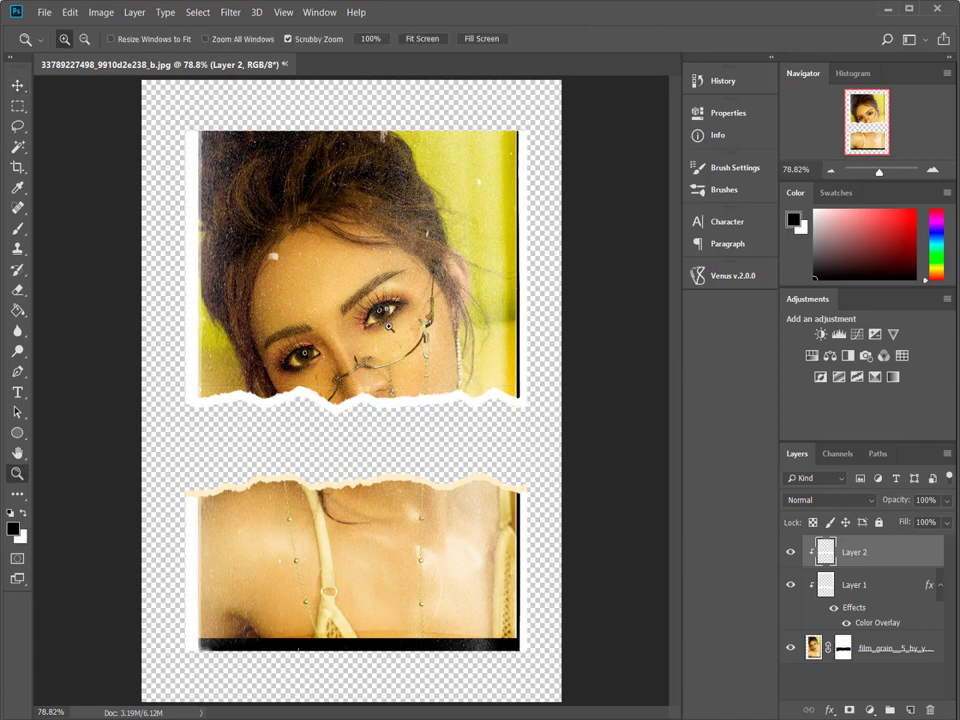
click(419, 334)
right_click(825, 552)
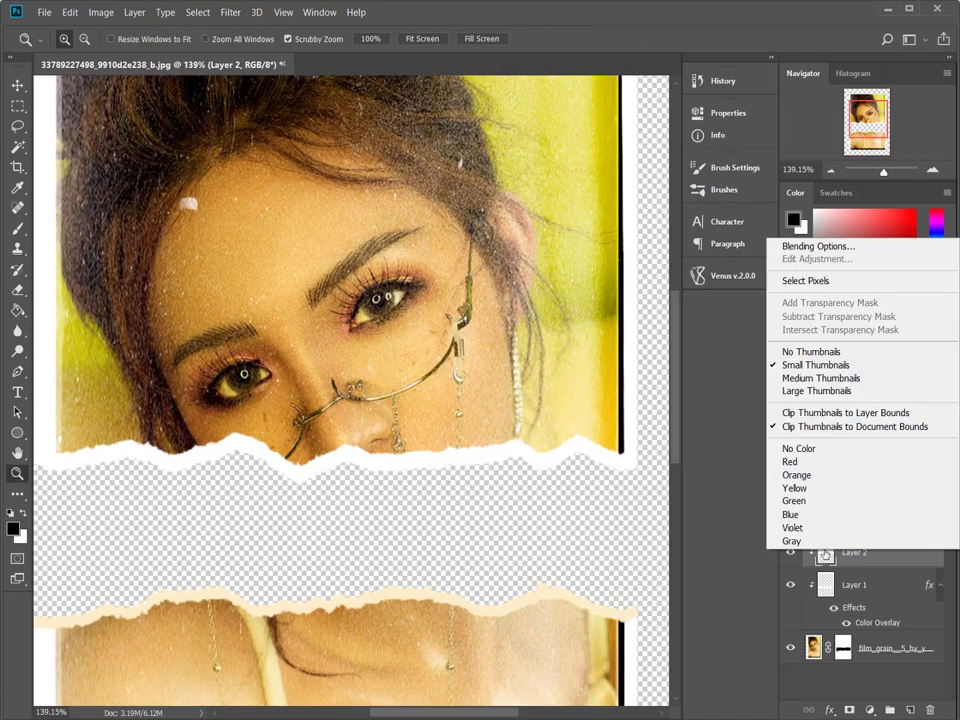
key(Escape)
double_click(890, 552)
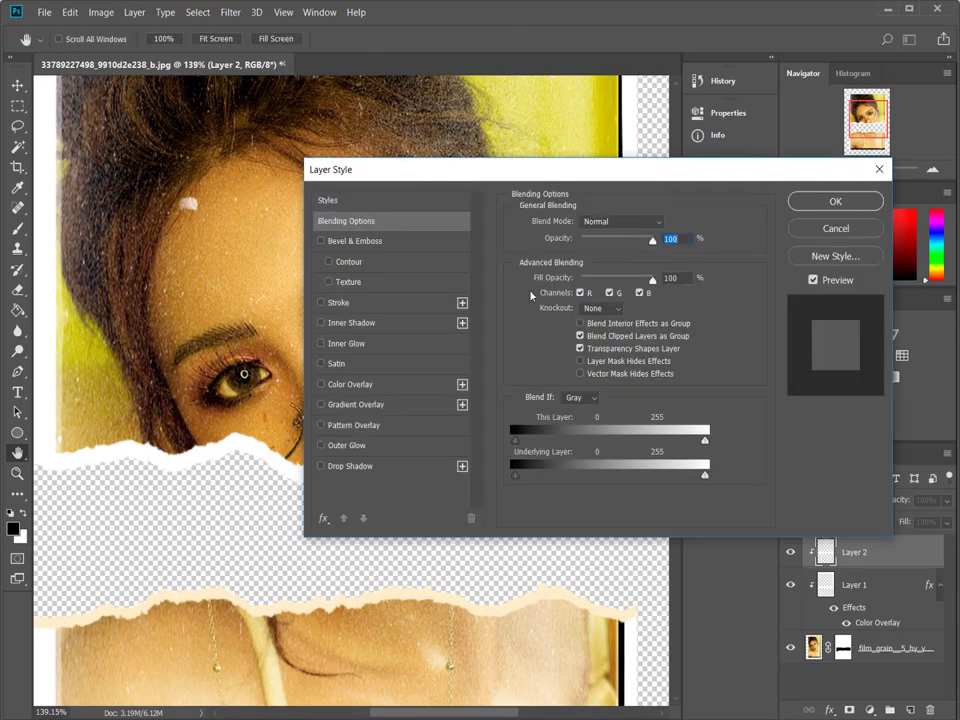
click(377, 386)
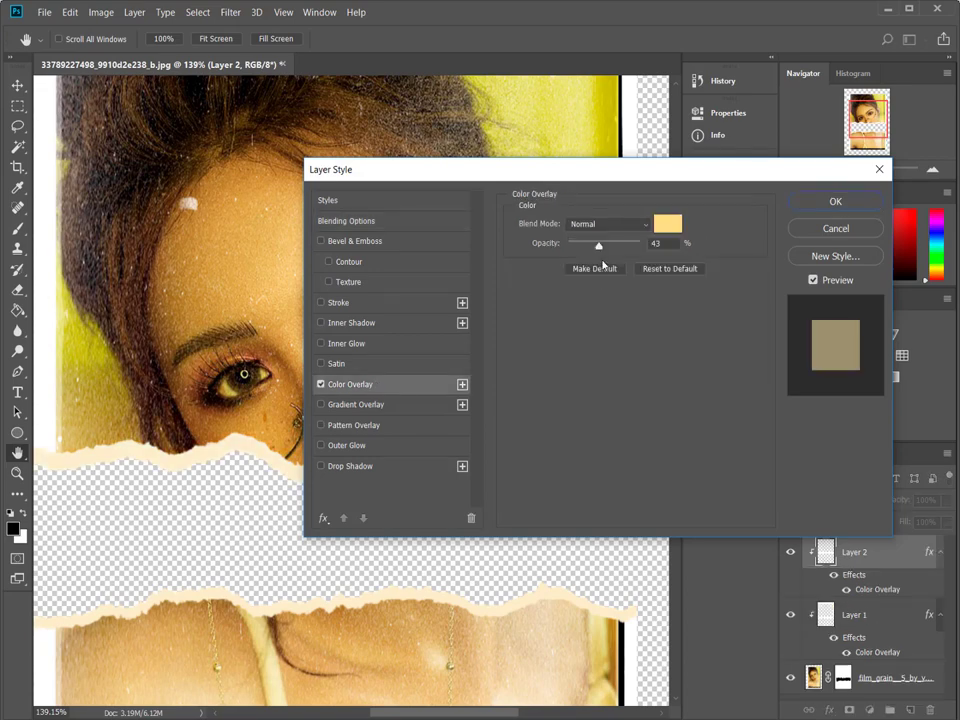
drag(597, 250, 591, 247)
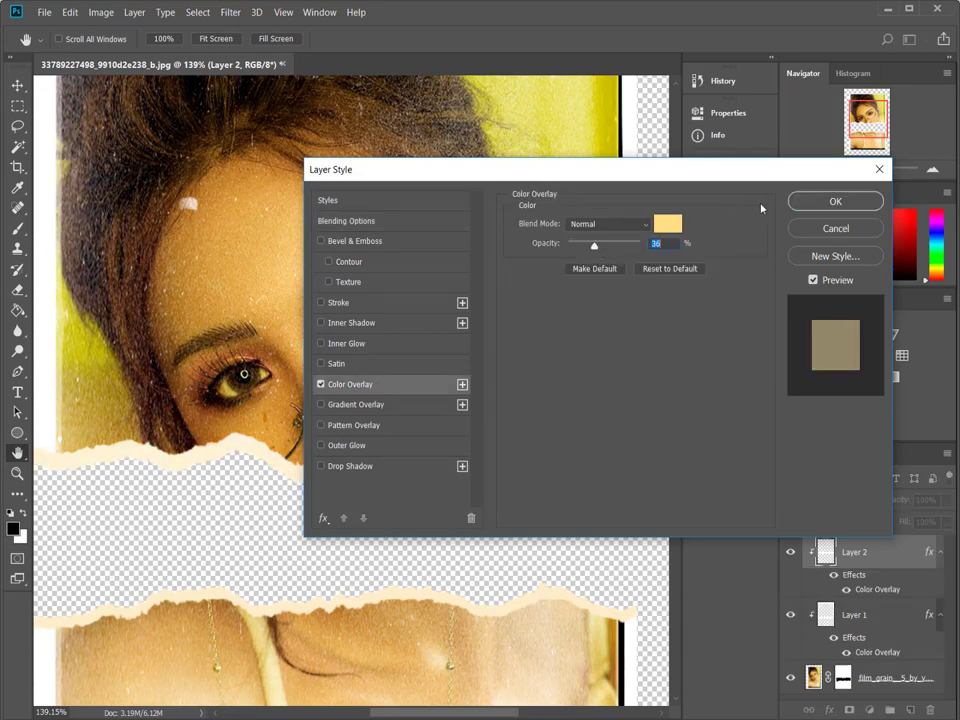
click(835, 201)
Step: Warm the image with a Warming Filter (85) Photo Filter at 51% density
key(z)
scroll(433, 350, down, 3)
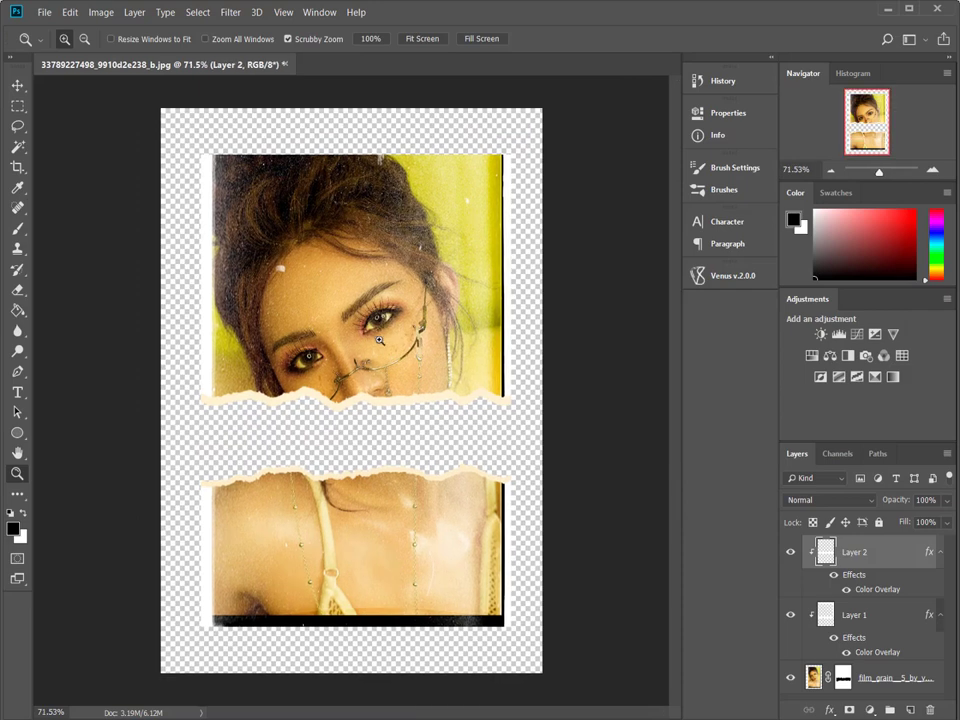
scroll(330, 255, up, 1)
scroll(330, 255, up, 1)
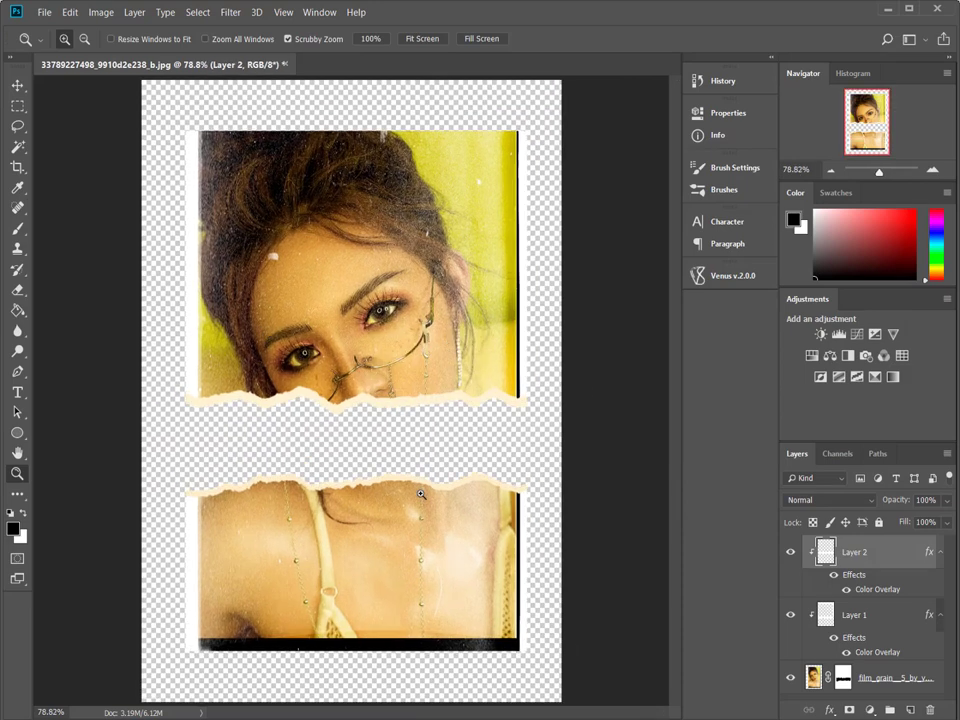
shift+click(846, 617)
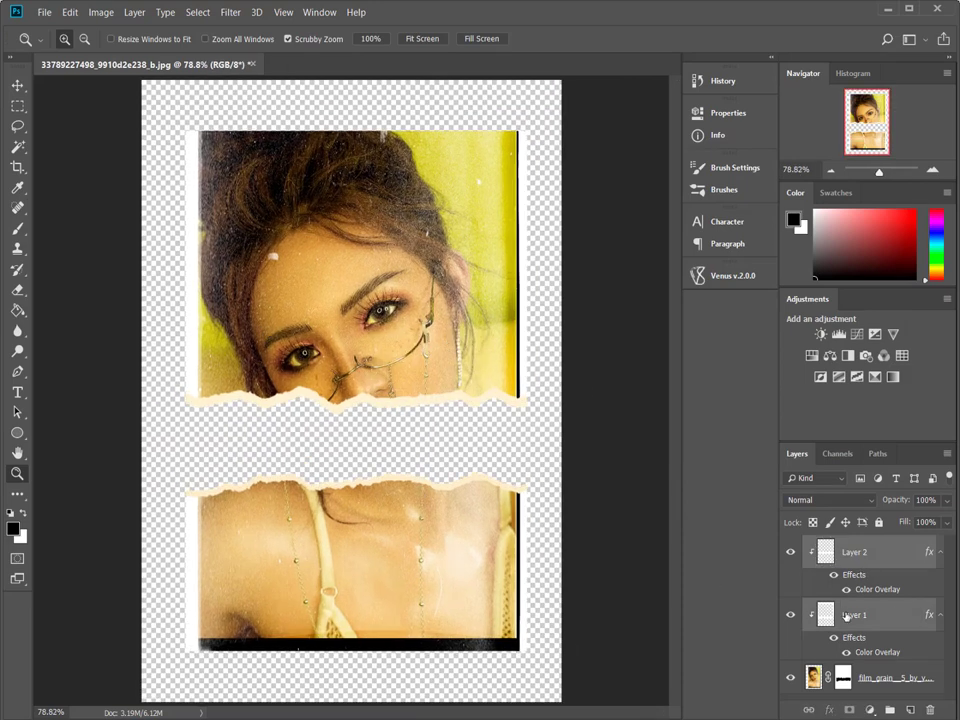
drag(521, 224, 580, 224)
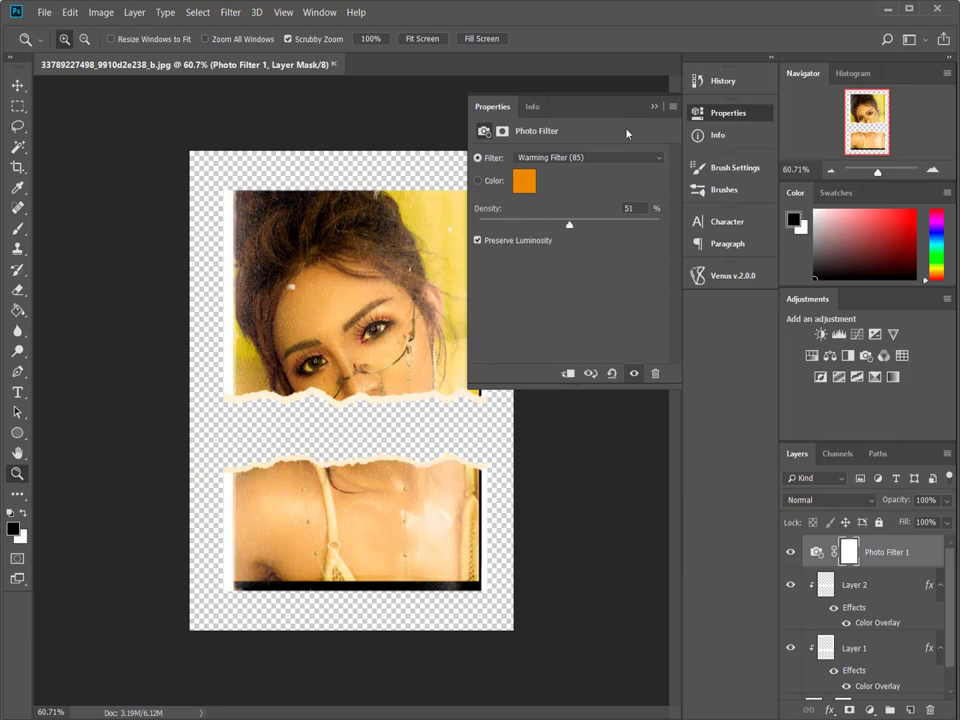
Step: Add a Hue/Saturation adjustment layer with Hue -4 and Saturation -40
click(655, 106)
click(870, 709)
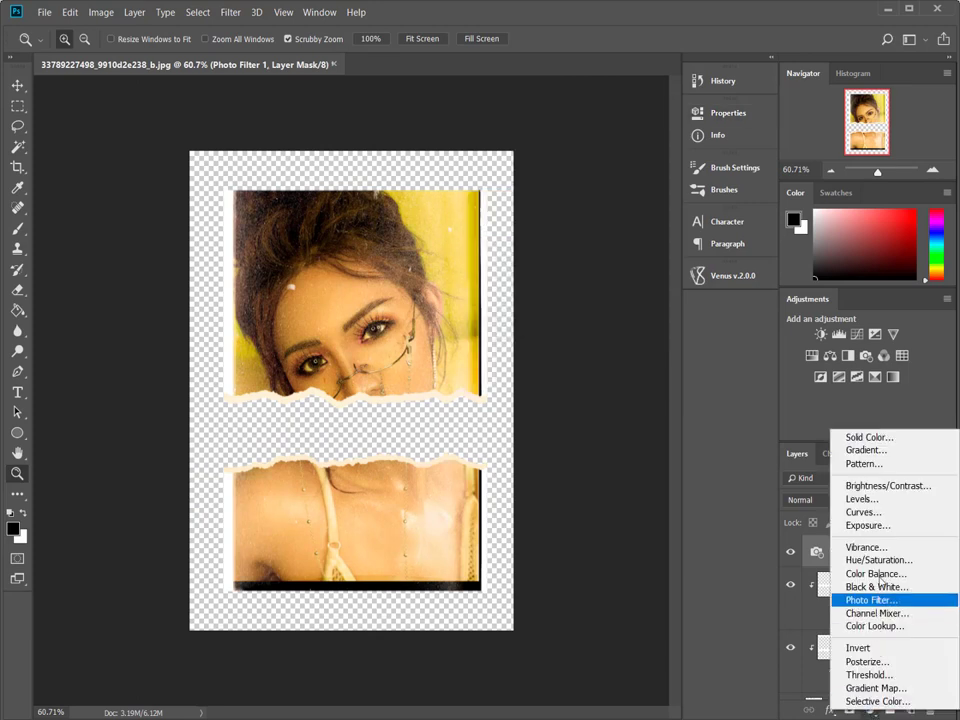
click(870, 566)
mouse_move(568, 246)
mouse_down()
mouse_move(548, 246)
mouse_move(556, 216)
mouse_move(574, 216)
mouse_move(537, 247)
mouse_up()
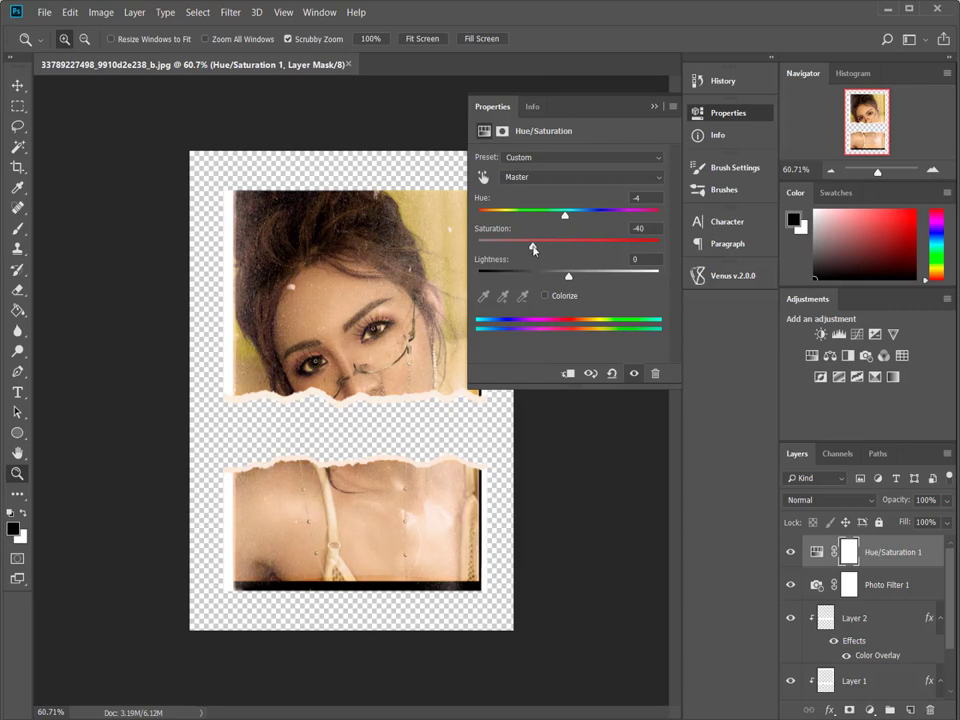
click(654, 107)
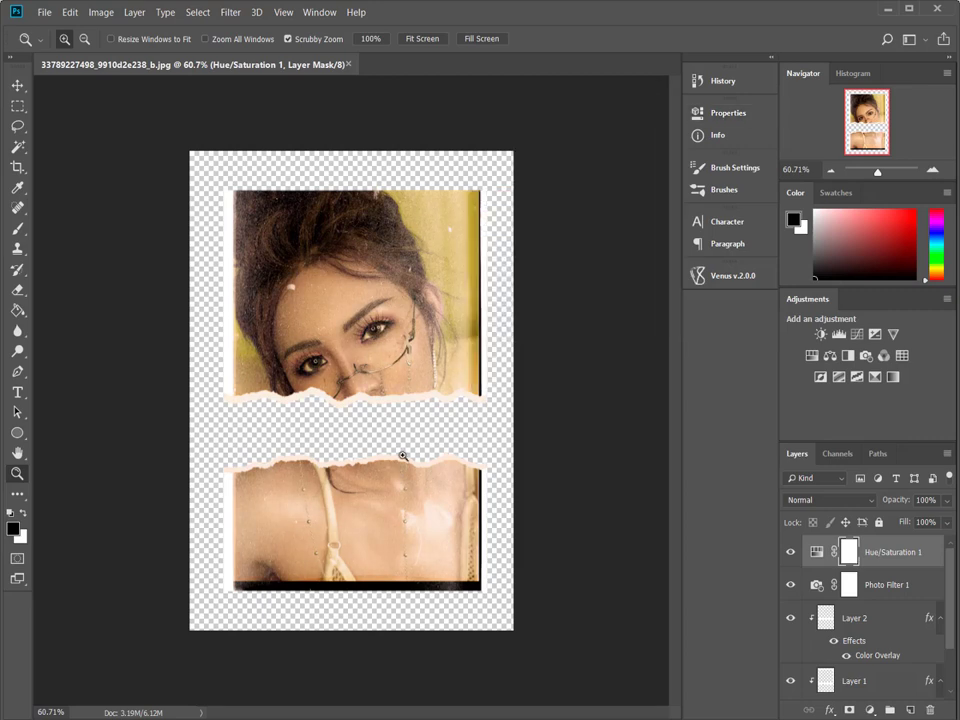
Step: Add a Brightness/Contrast adjustment layer with Brightness 4 and Contrast 31
drag(440, 368, 460, 370)
right_click(445, 368)
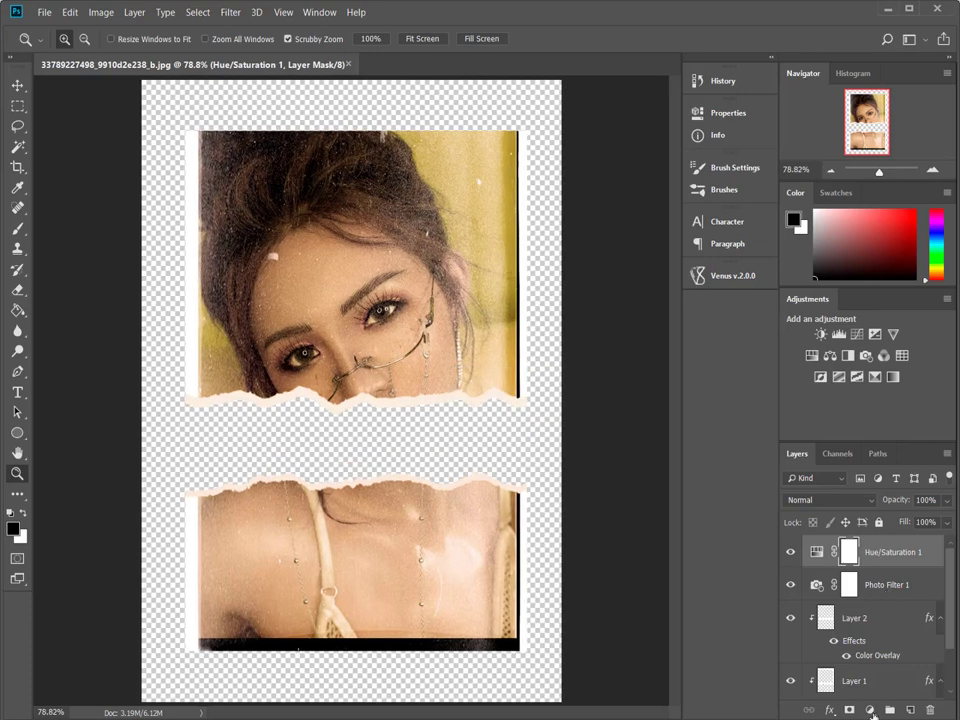
click(869, 710)
click(882, 489)
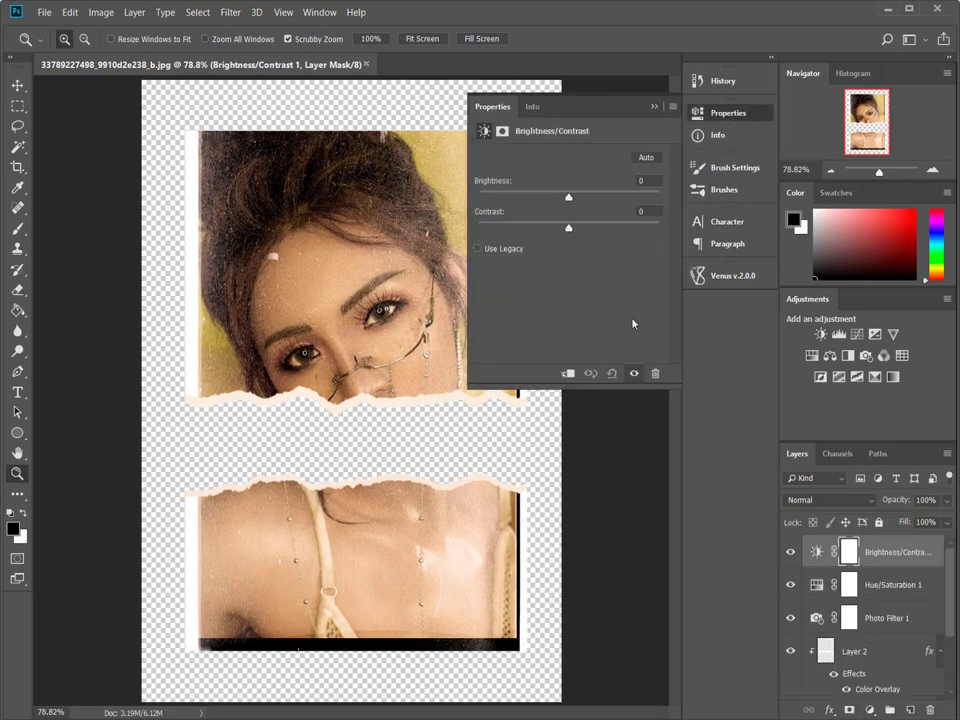
mouse_move(568, 229)
mouse_down()
mouse_move(596, 228)
mouse_move(561, 197)
mouse_move(571, 199)
mouse_up()
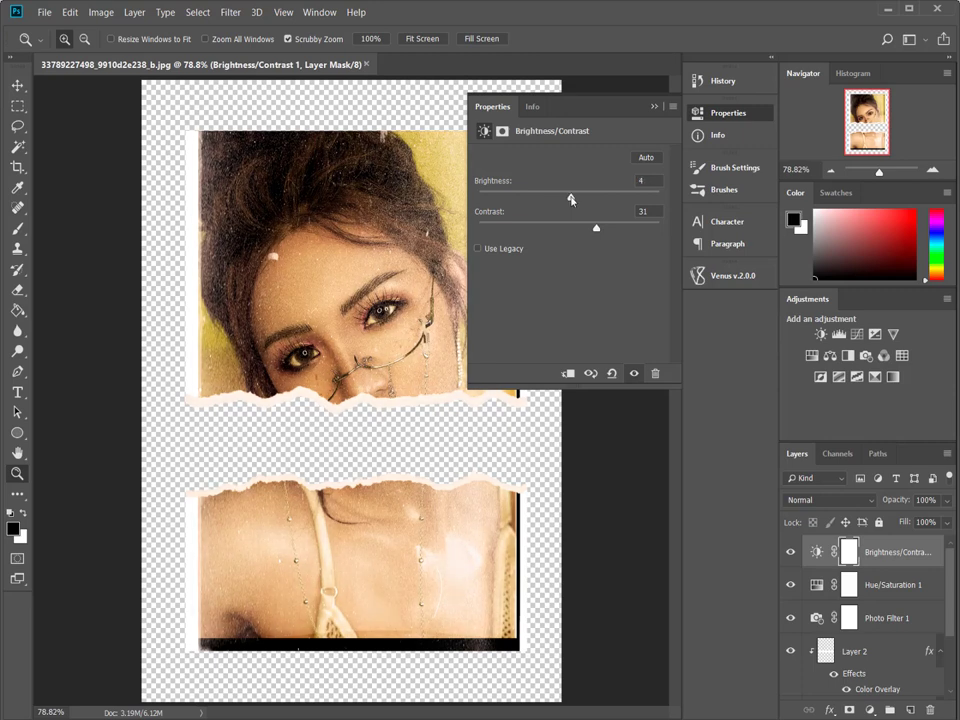
click(655, 109)
drag(590, 370, 536, 370)
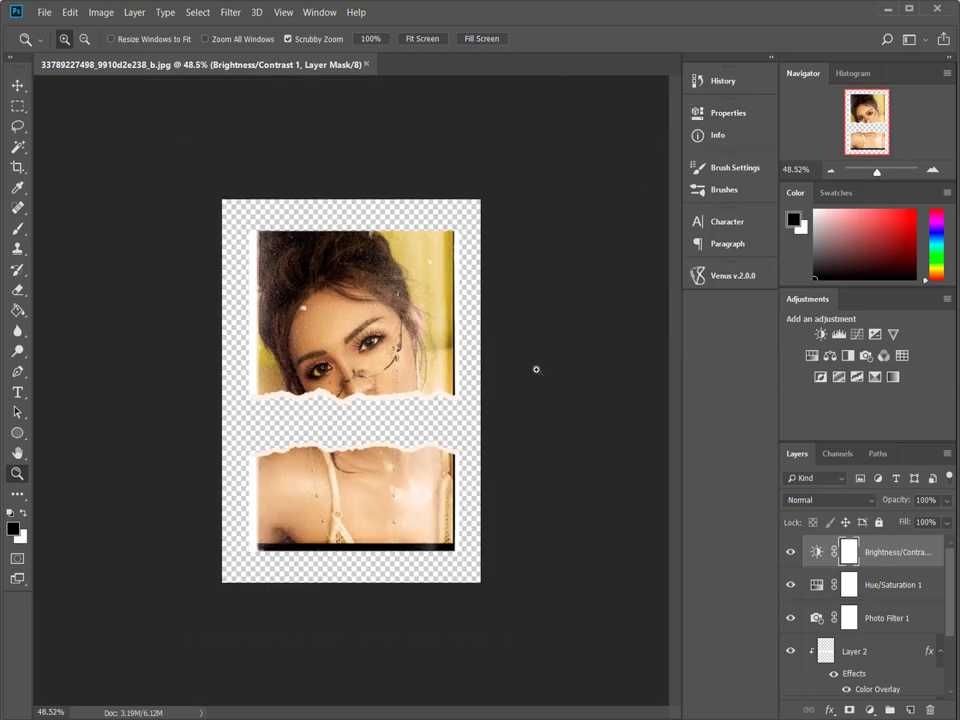
scroll(872, 573, down, 2)
Step: Create a new Layer 3 and move it to the bottom, below film_grain
scroll(874, 604, down, 2)
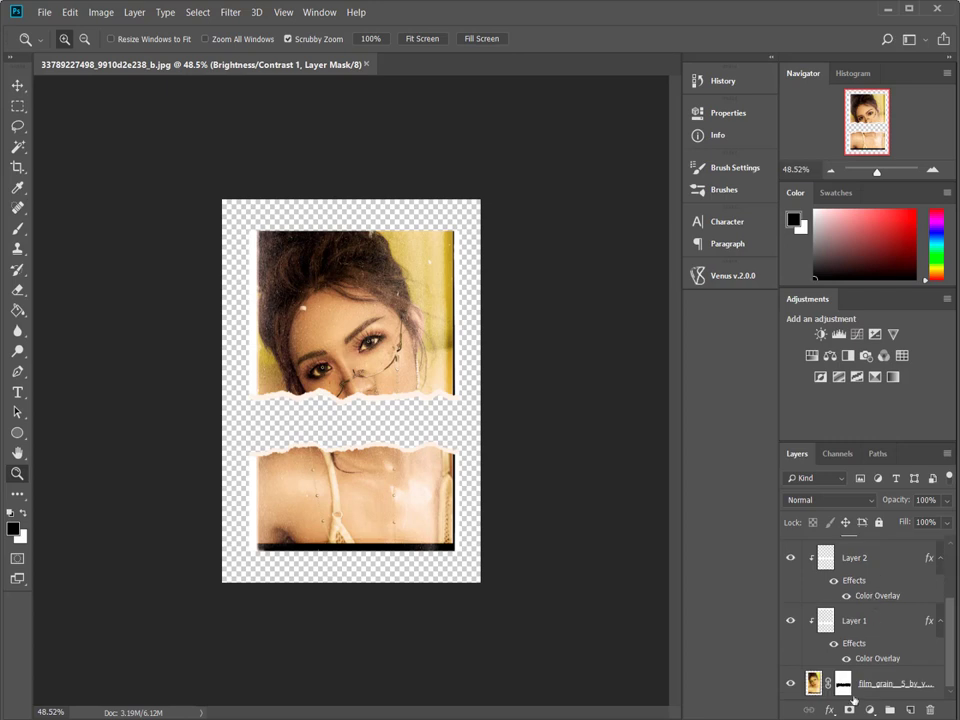
click(878, 686)
click(910, 709)
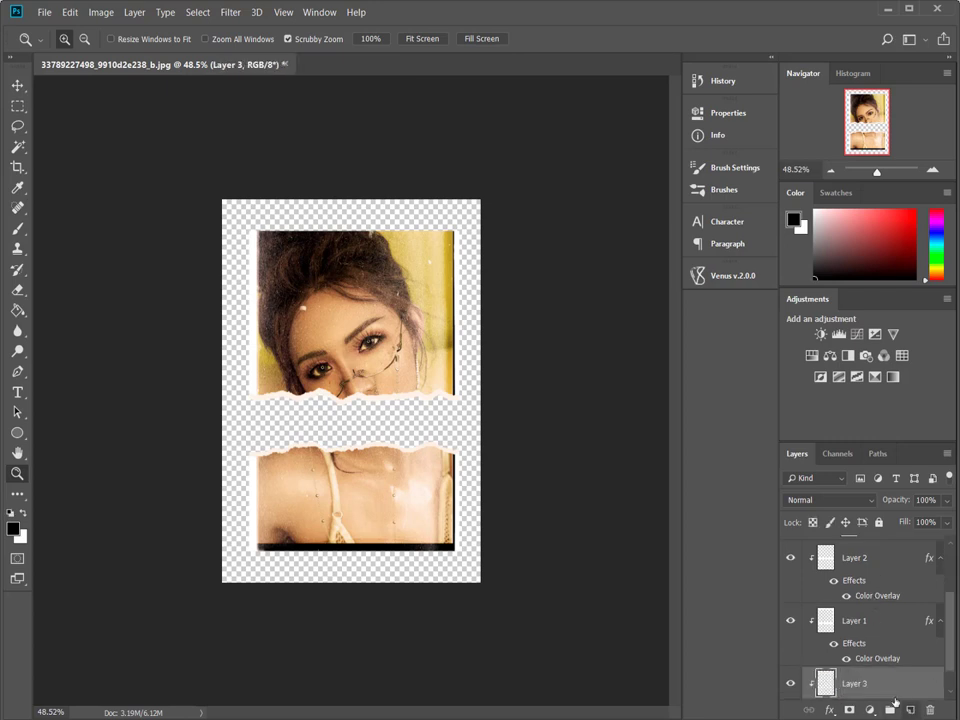
alt+click(822, 686)
scroll(822, 686, down, 1)
drag(830, 648, 840, 690)
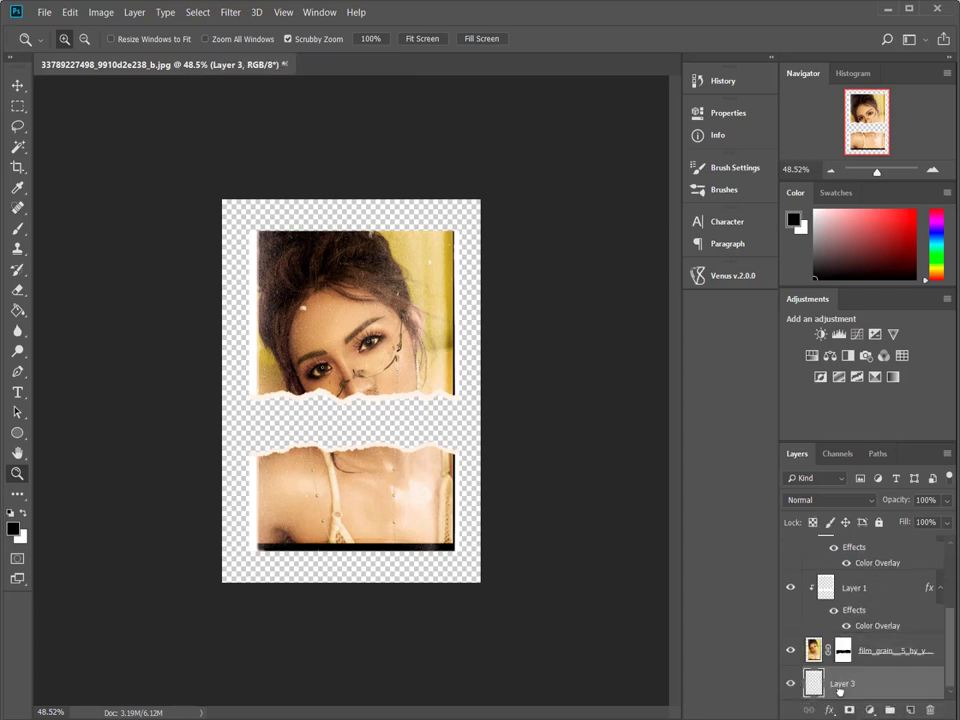
Step: Fill Layer 3 with dark teal #09505f using the Paint Bucket
click(12, 527)
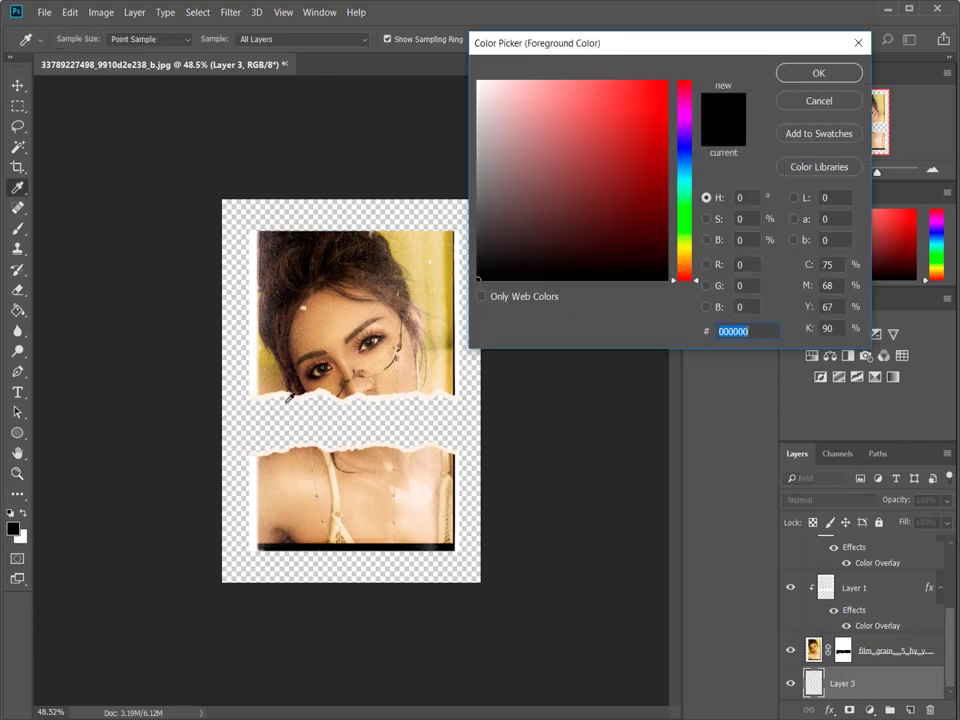
click(683, 174)
click(649, 206)
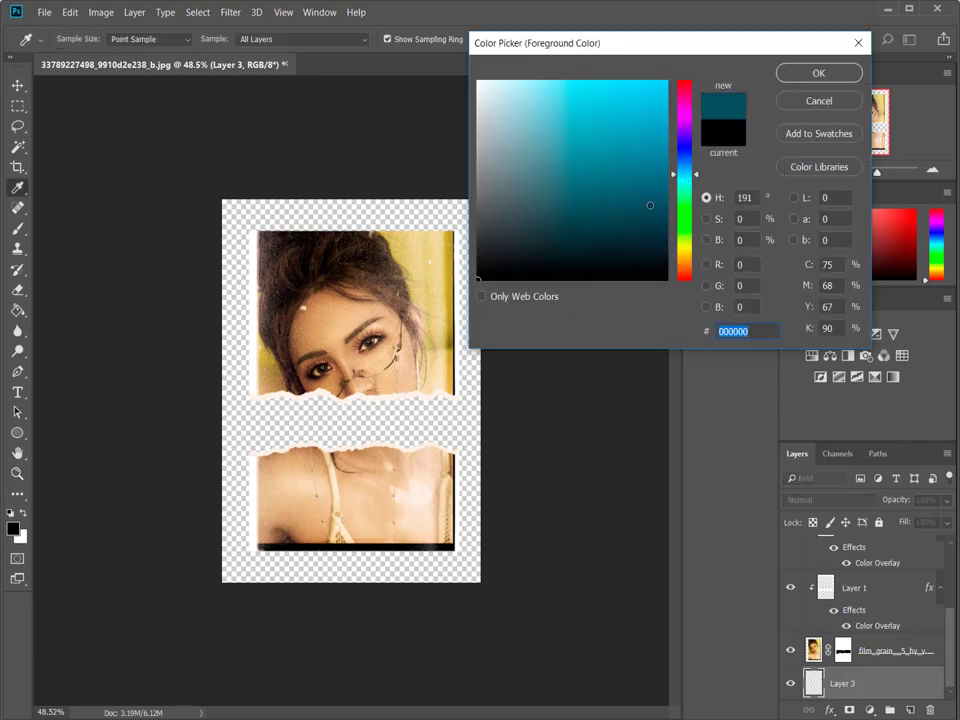
click(779, 80)
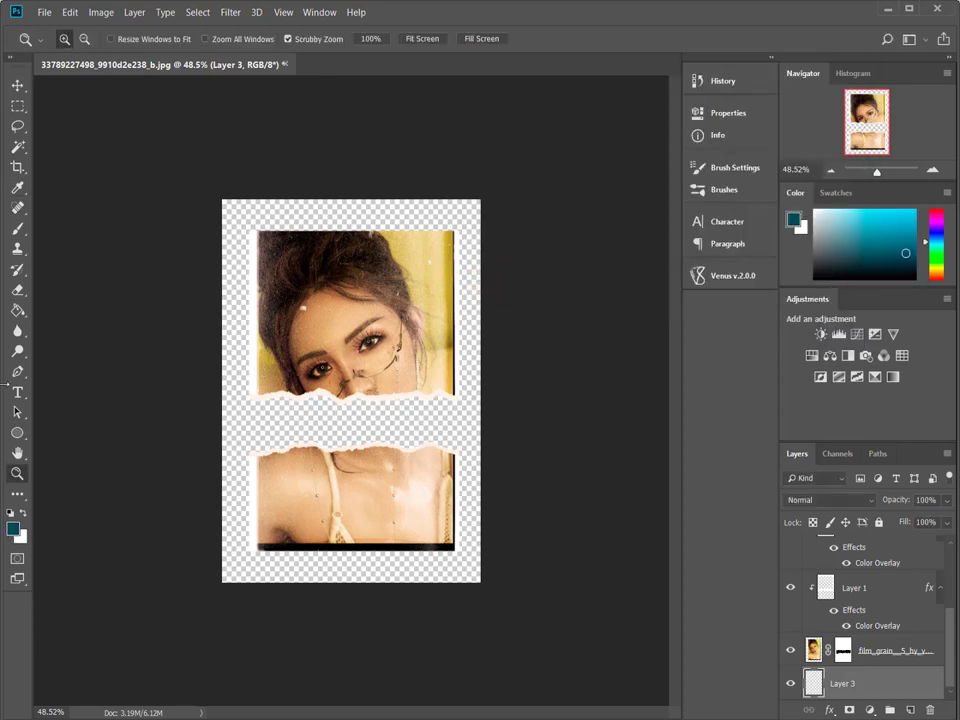
click(17, 310)
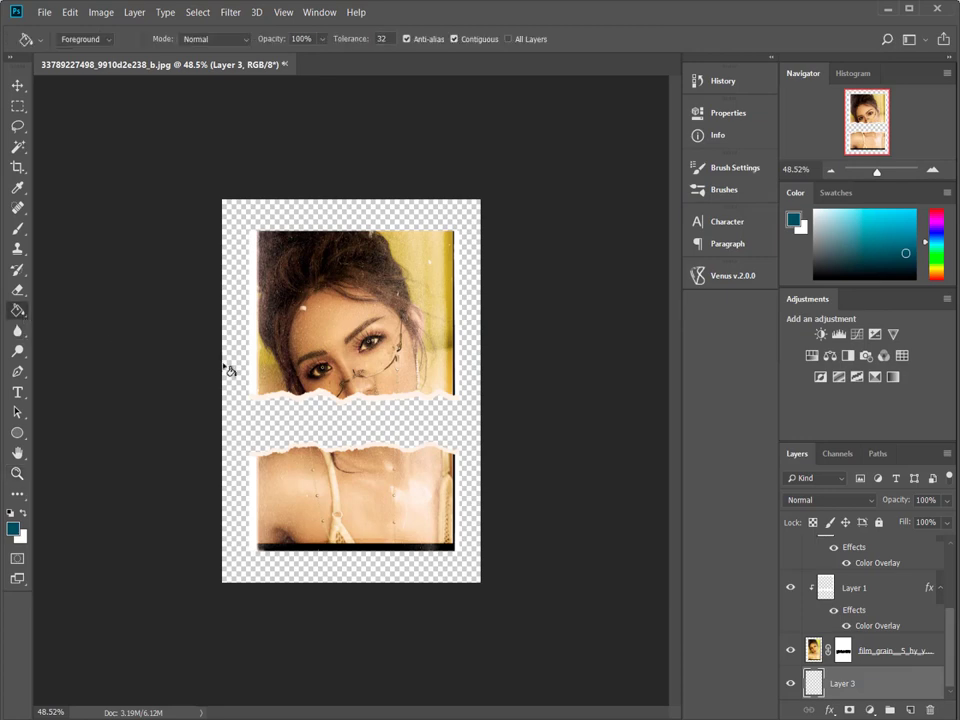
click(231, 421)
Step: Fit the whole poster on screen and select the Brightness/Contrast layer
key(z)
click(422, 397)
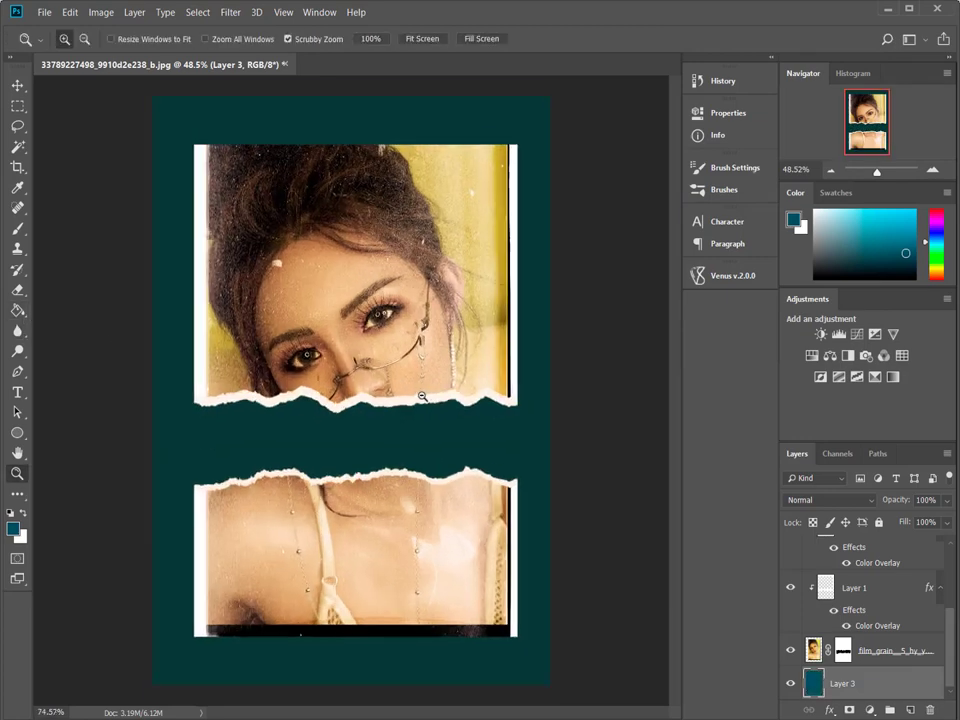
right_click(390, 386)
click(439, 392)
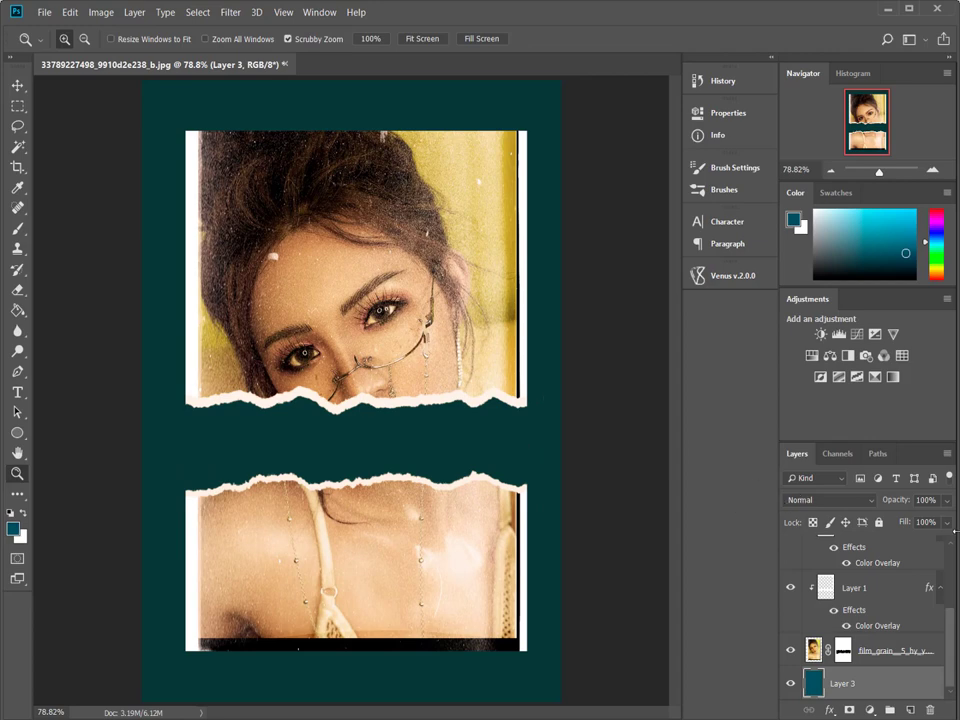
scroll(884, 548, up, 5)
click(884, 551)
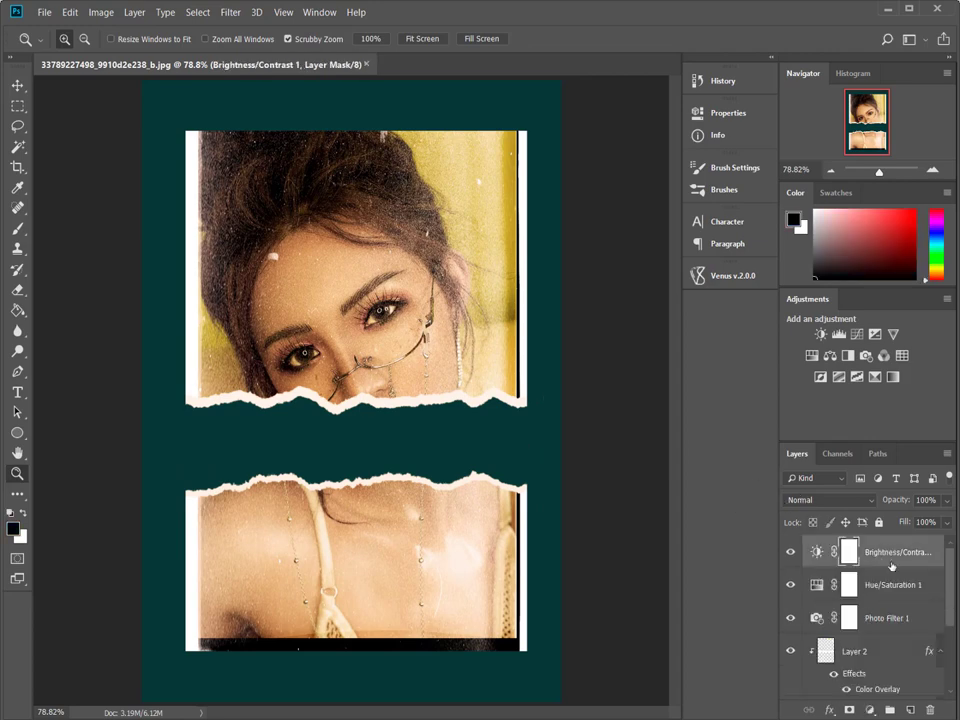
scroll(870, 650, down, 5)
Step: Group the photo layers and add a Color Lookup adjustment using 3Strip.look
shift+click(886, 656)
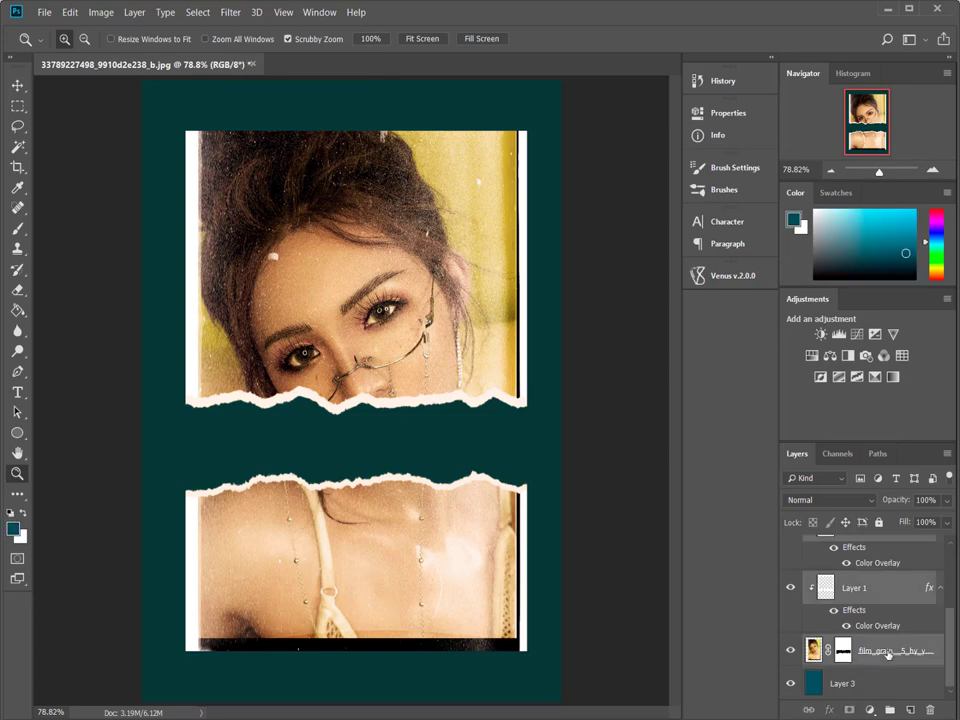
key(ctrl+g)
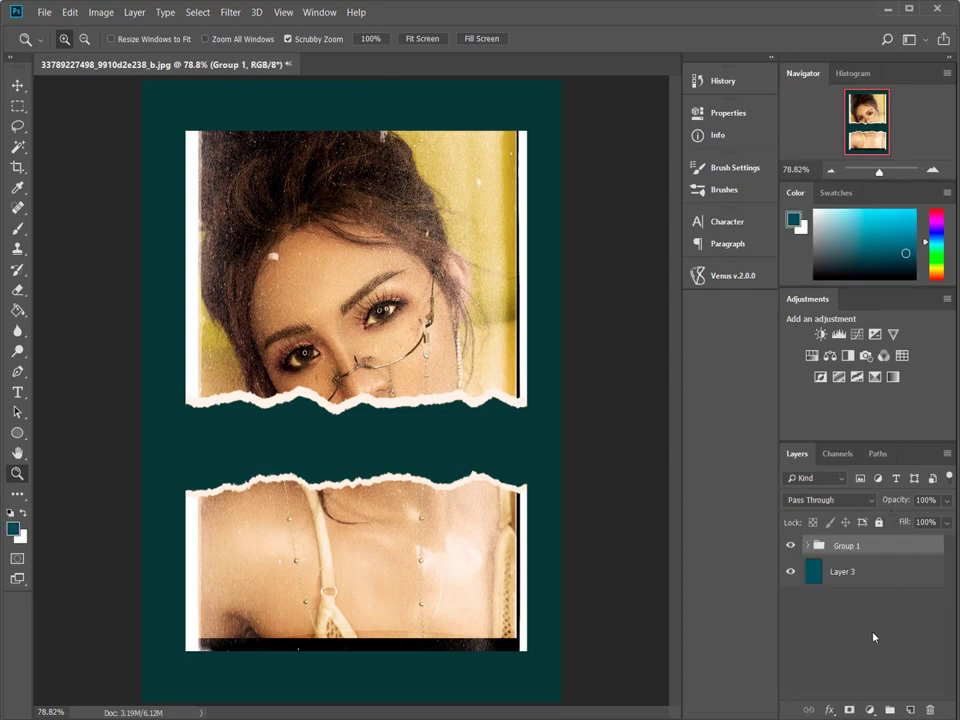
click(869, 708)
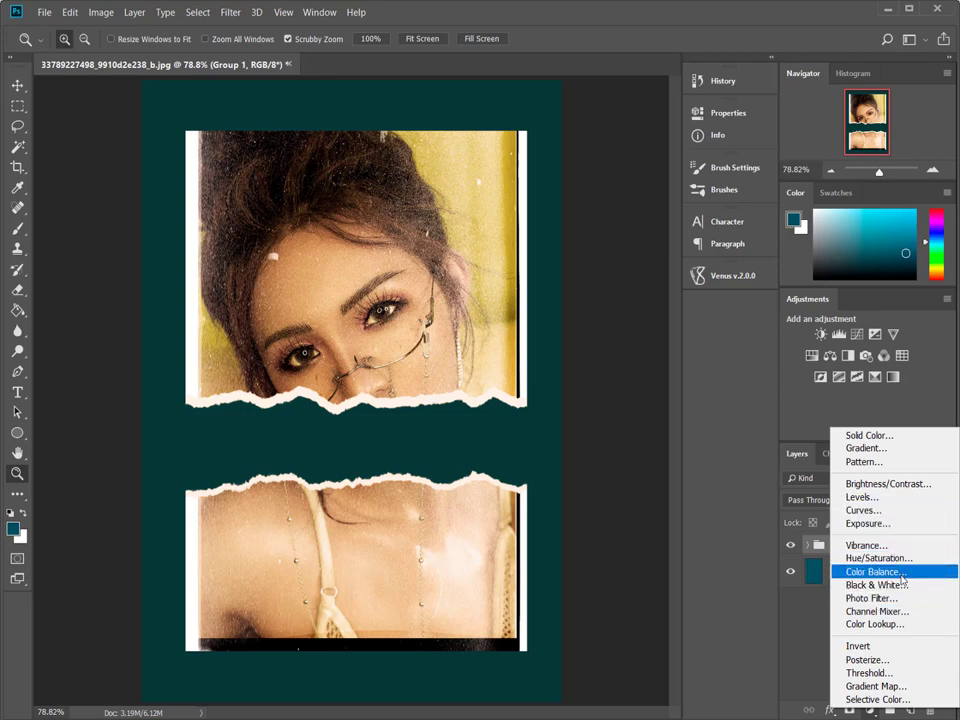
click(899, 627)
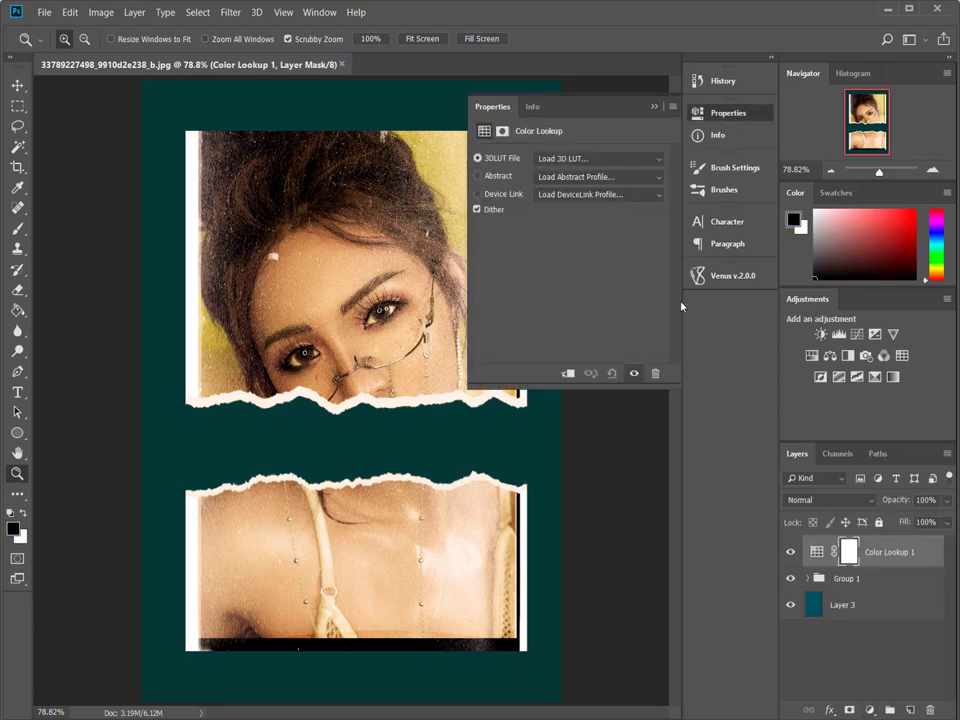
click(577, 157)
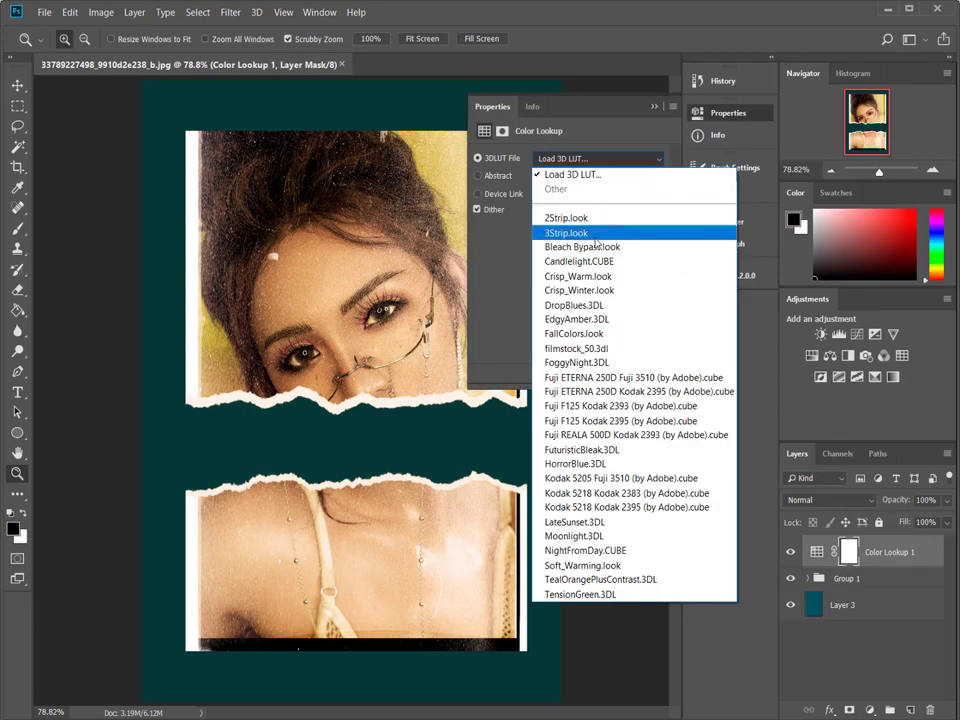
click(596, 238)
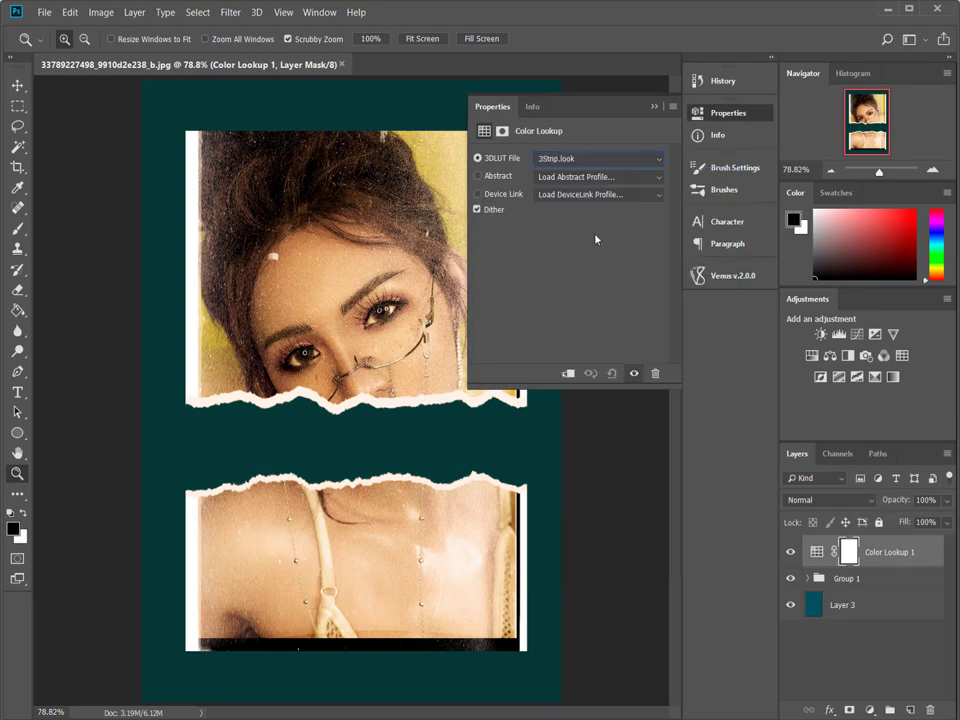
click(600, 158)
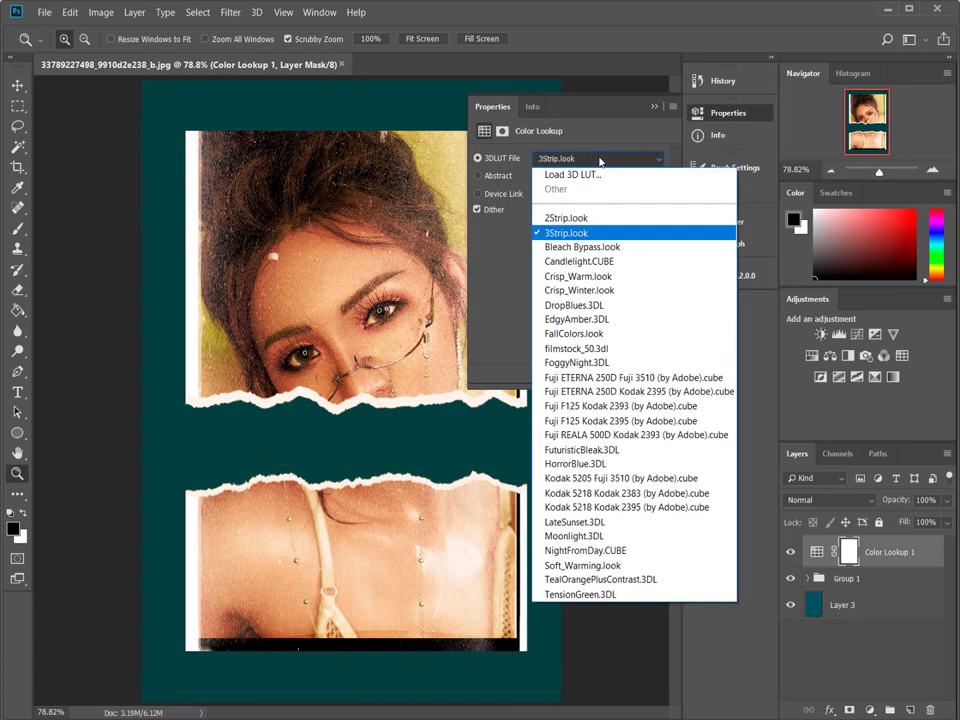
click(653, 107)
mouse_move(290, 279)
mouse_down()
mouse_move(412, 376)
mouse_move(325, 282)
mouse_up()
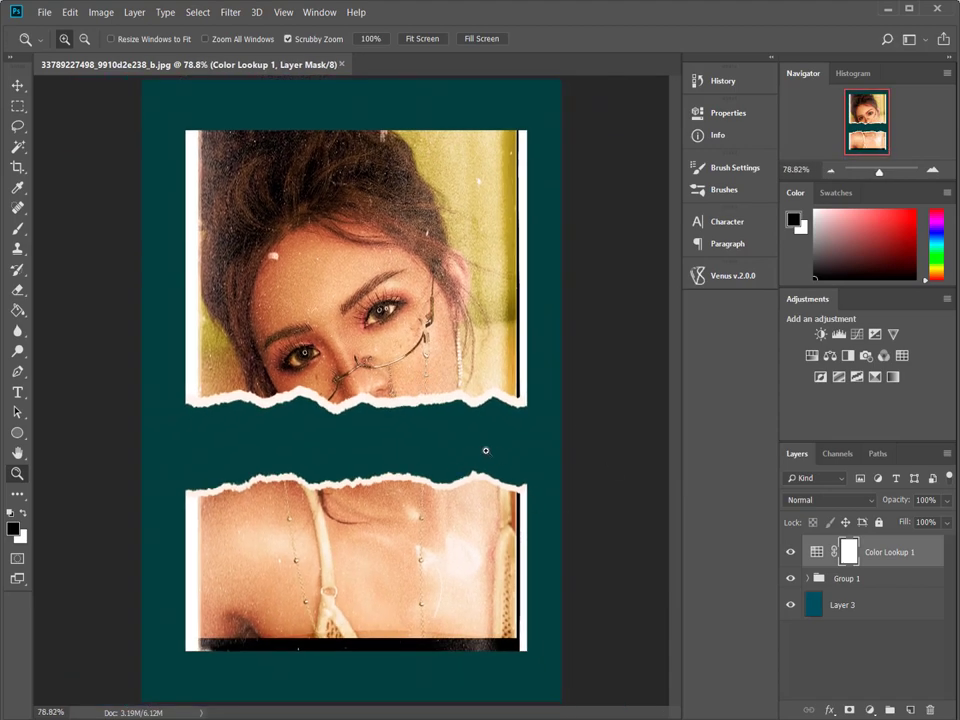
Step: Start a white 70 pt text box in the torn gap
key(t)
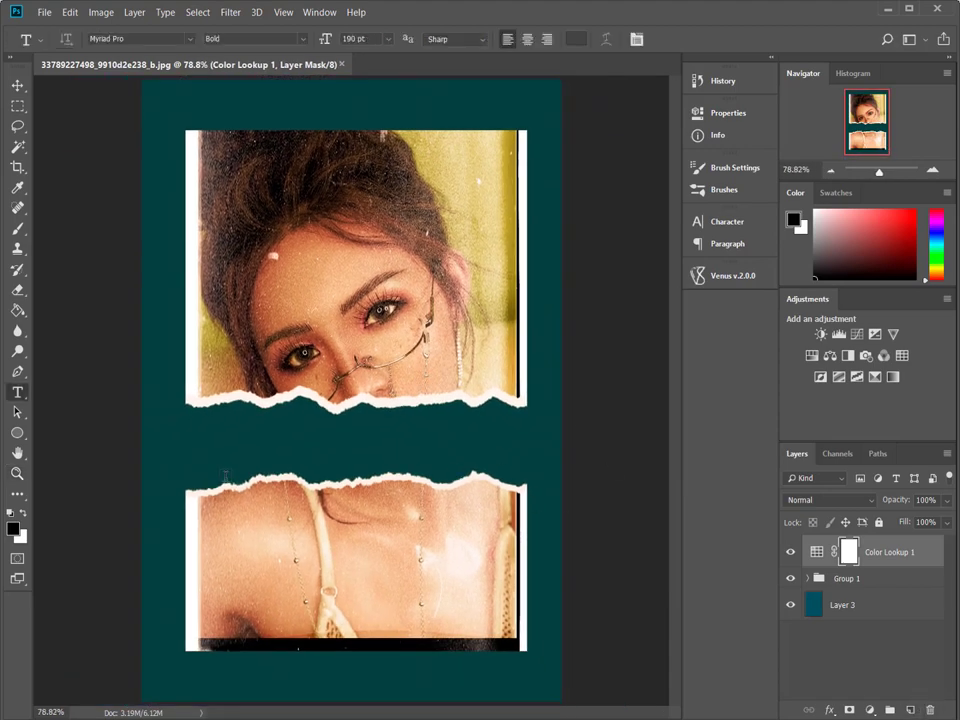
click(191, 452)
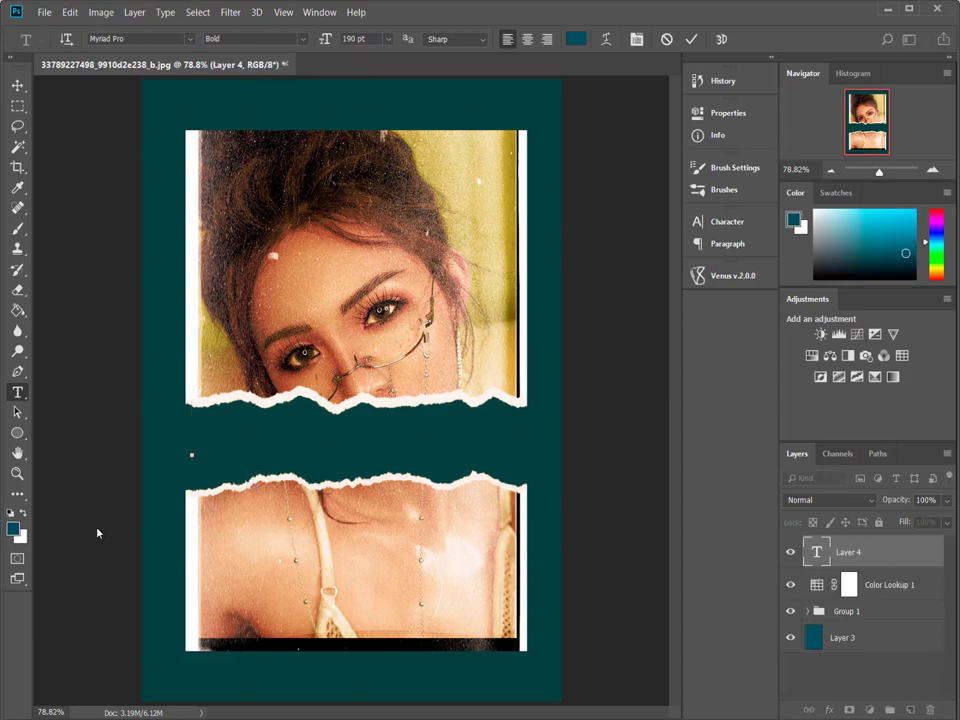
click(22, 512)
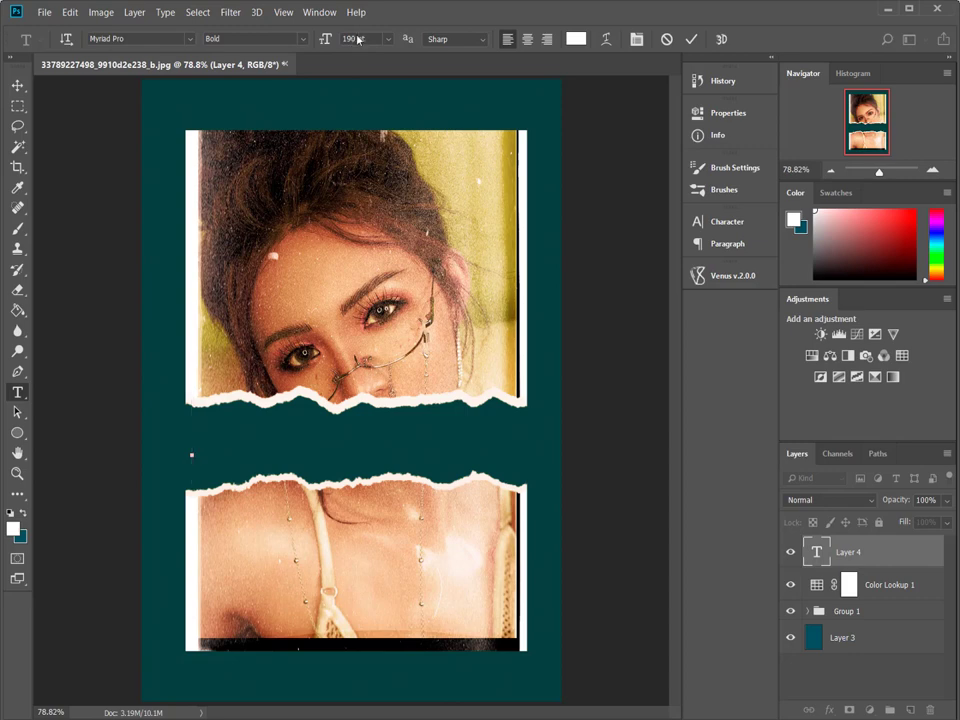
text(70)
key(Return)
Step: Type 'peekaypham-photography.com' and set the text to 20 pt
text(peekay)
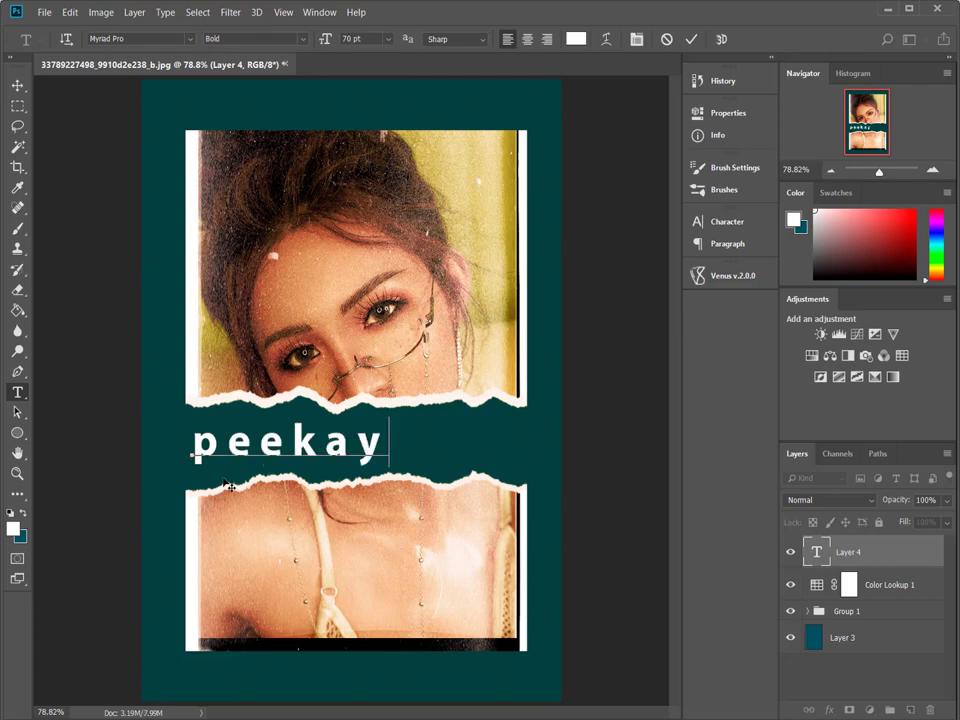
text(pham-)
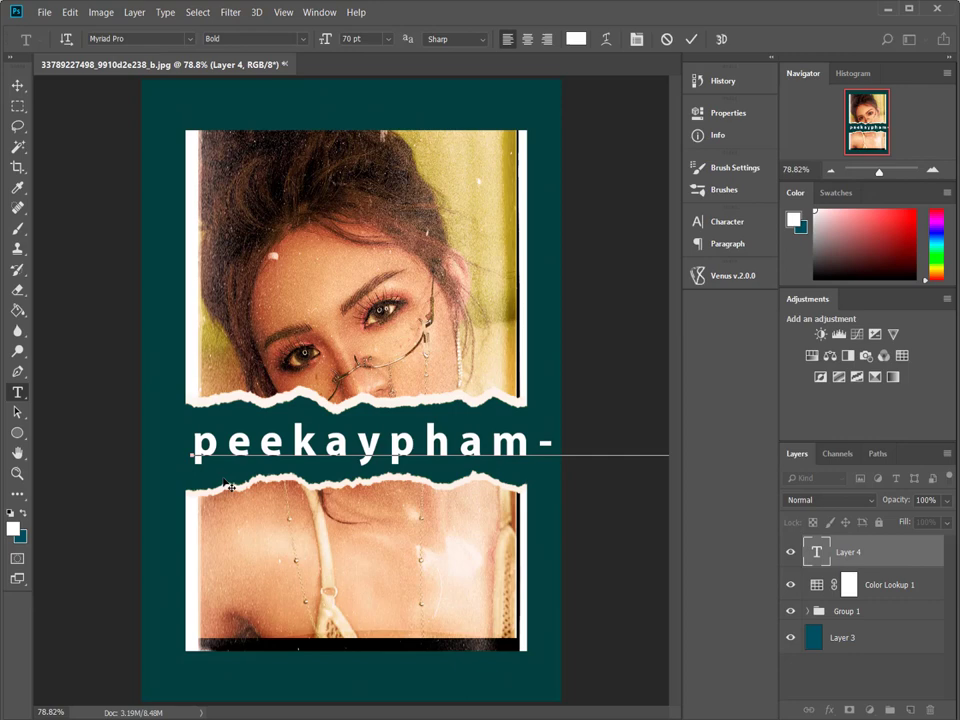
key(ctrl+a)
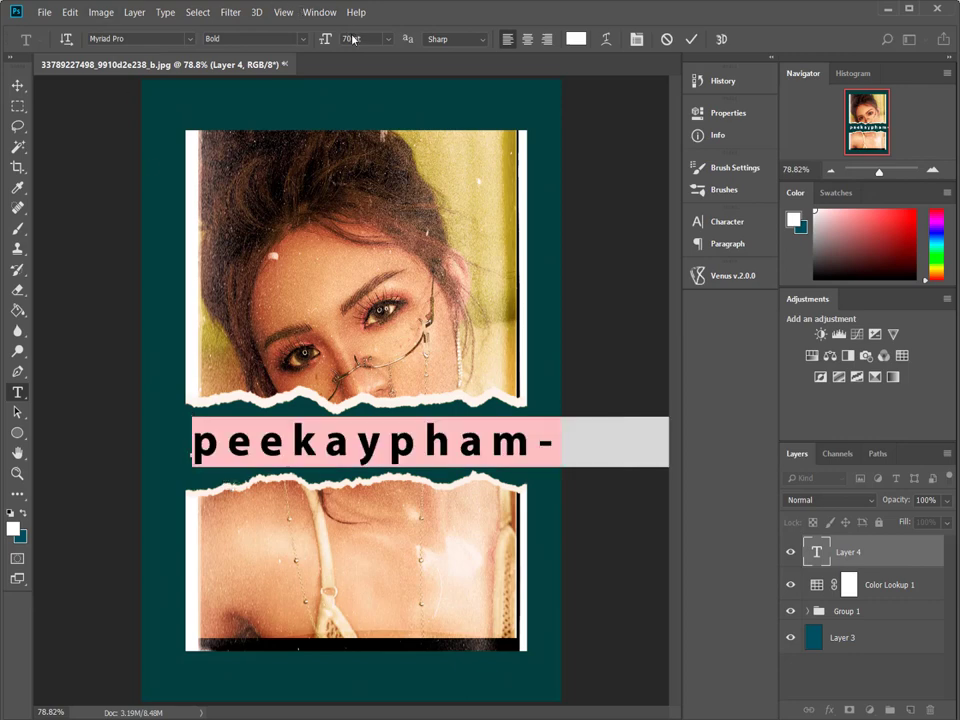
click(327, 42)
text(20)
key(Return)
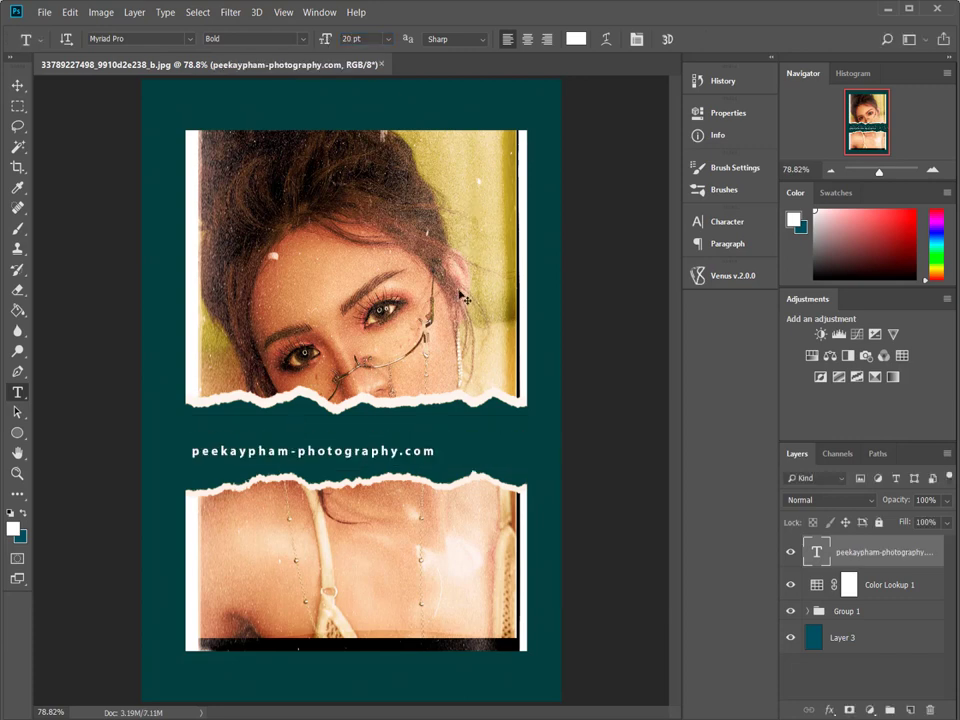
key(ctrl+t)
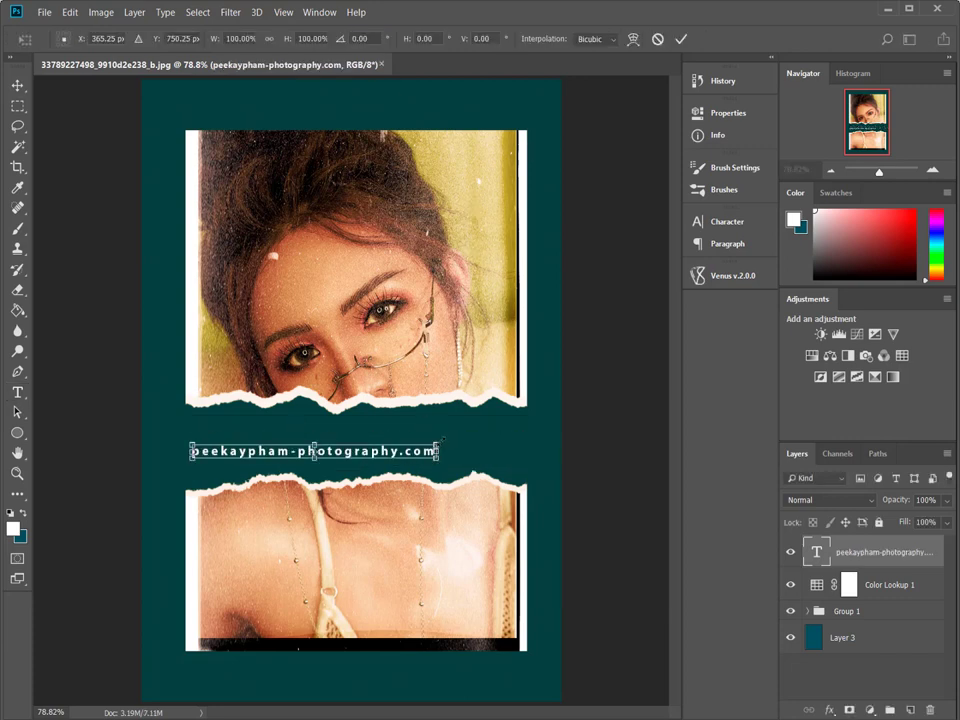
Step: Scale the website text to span the full gap width, then fit the poster on screen
drag(443, 438, 528, 424)
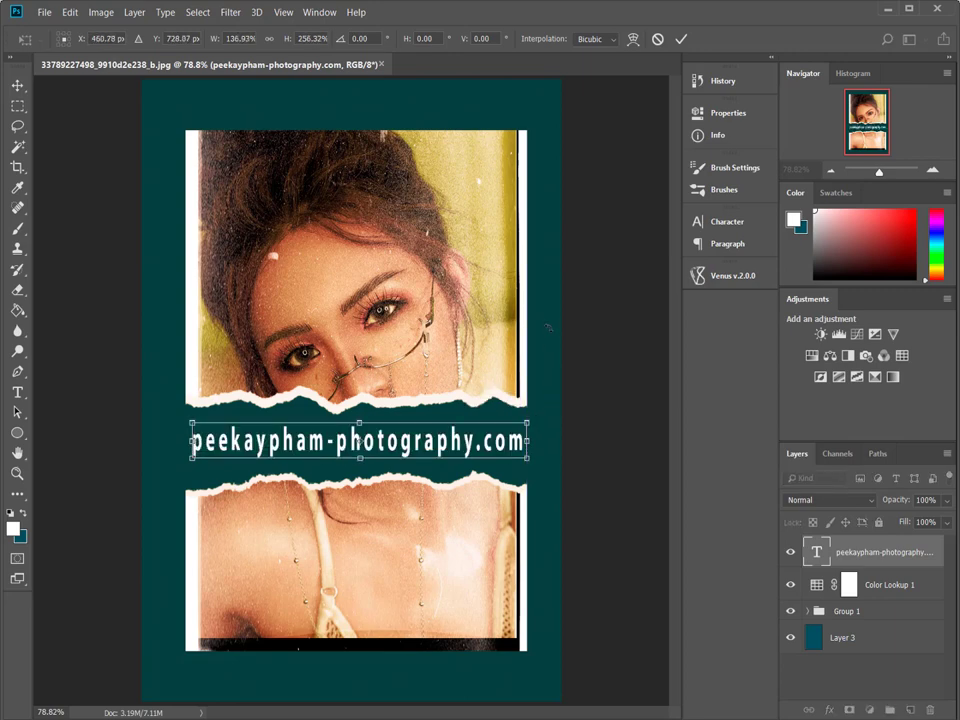
click(681, 38)
key(z)
drag(460, 377, 429, 377)
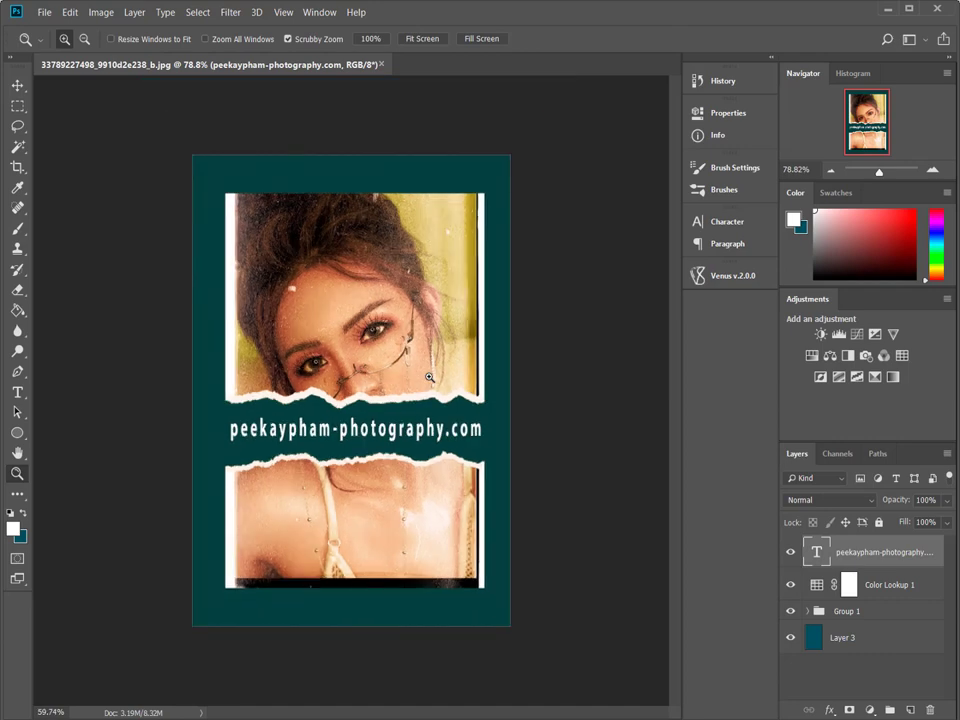
right_click(400, 357)
click(416, 365)
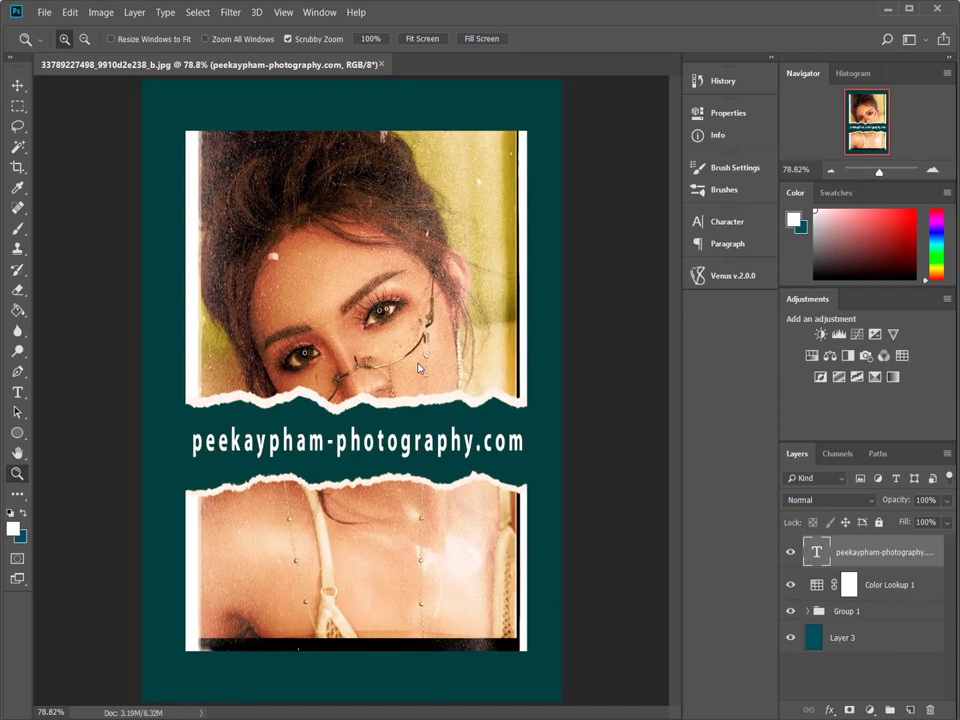